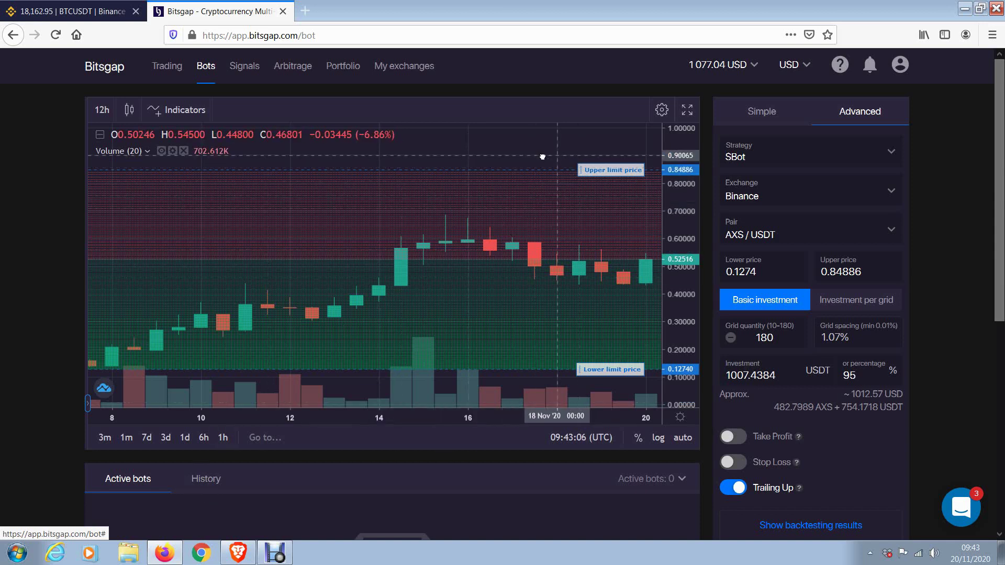
Switch the AXS/USDT chart to the 1-minute interval and stretch the price scale to enlarge the recent candles
drag(545, 153, 455, 196)
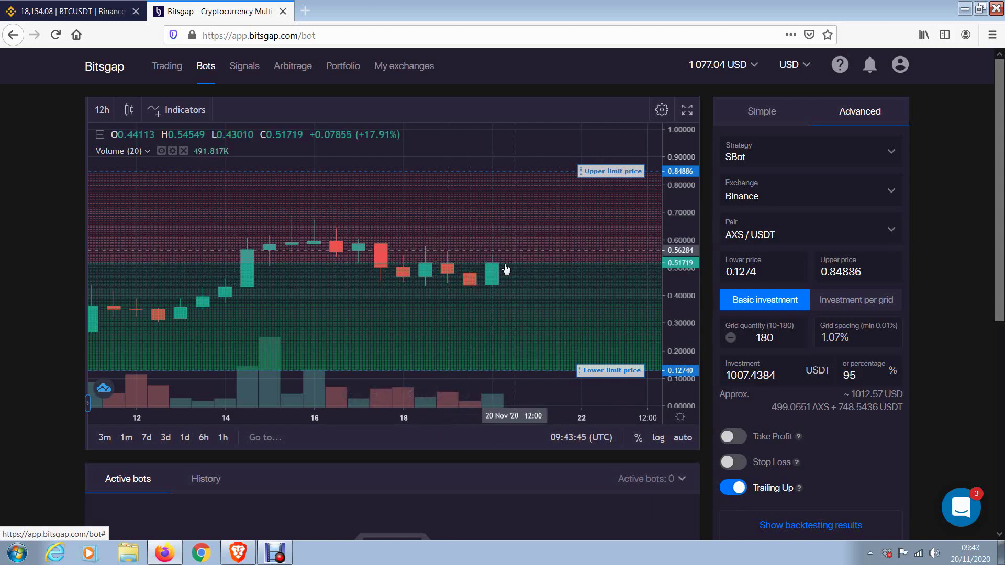
scroll(486, 320, up, 1)
scroll(486, 320, up, 1)
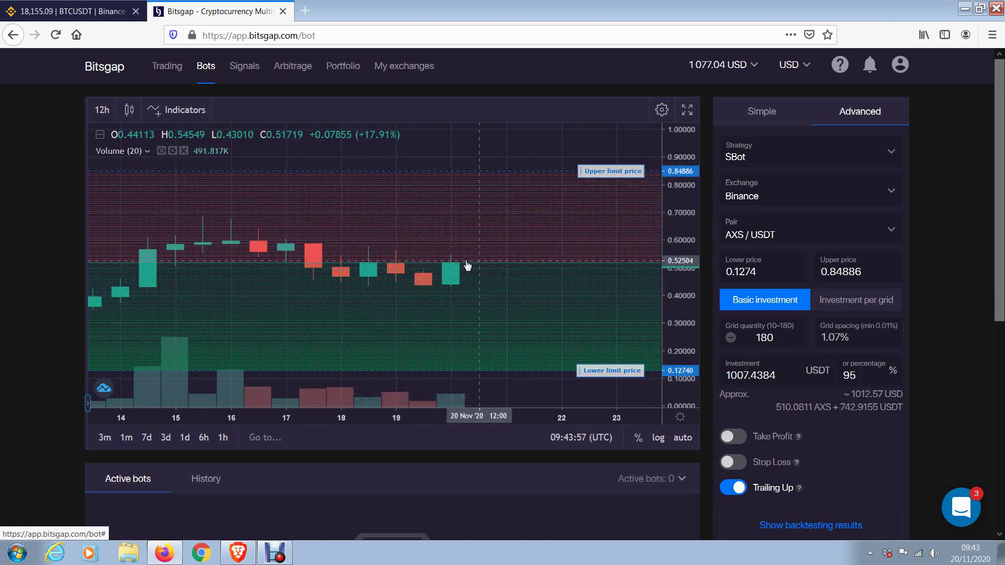
click(102, 112)
click(109, 137)
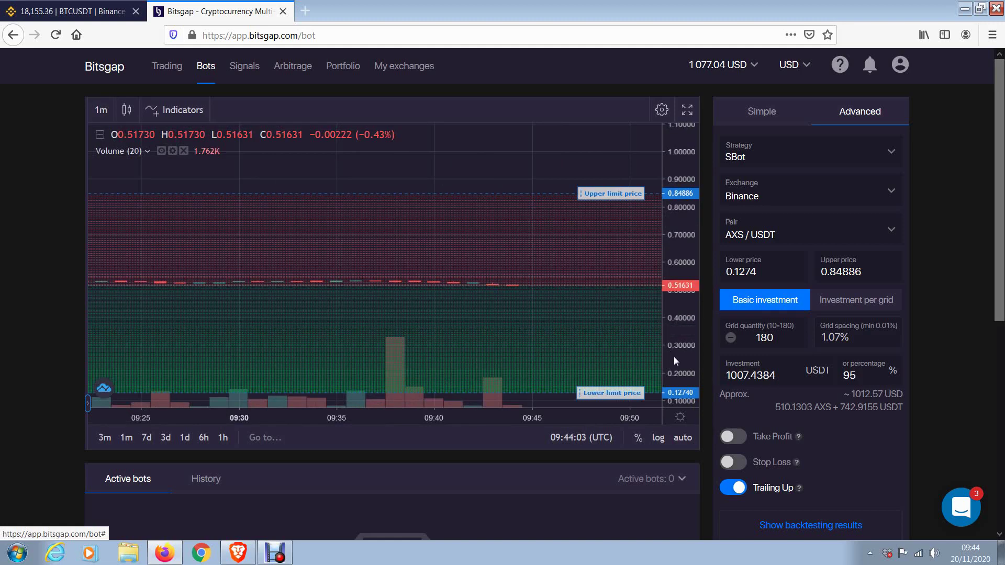
drag(674, 357, 668, 124)
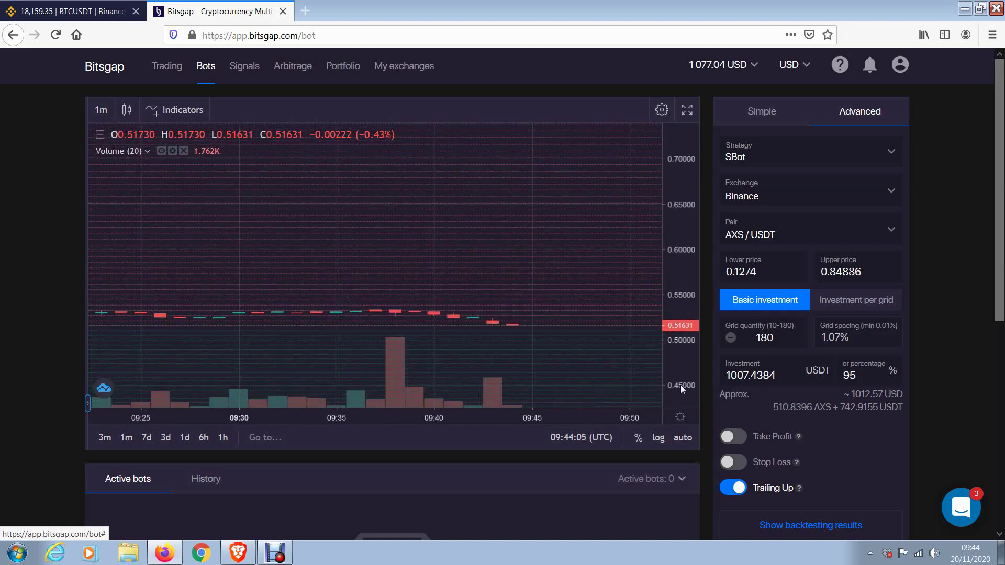
drag(681, 387, 691, 249)
drag(436, 298, 527, 203)
scroll(527, 203, down, 8)
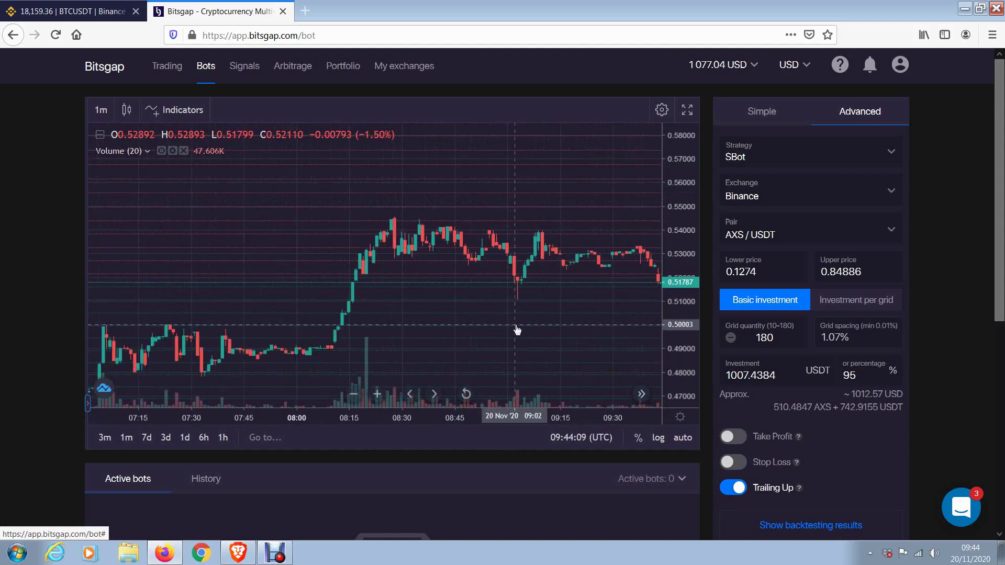
drag(506, 330, 456, 332)
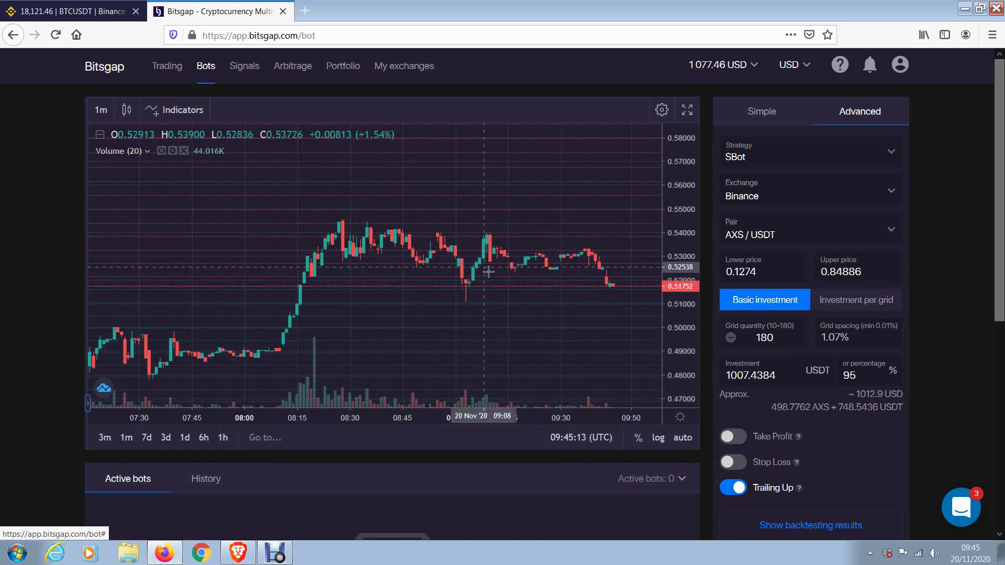
Examine the 1-minute AXS/USDT price swings across 19 and 20 November against the grid lines
scroll(490, 219, down, 6)
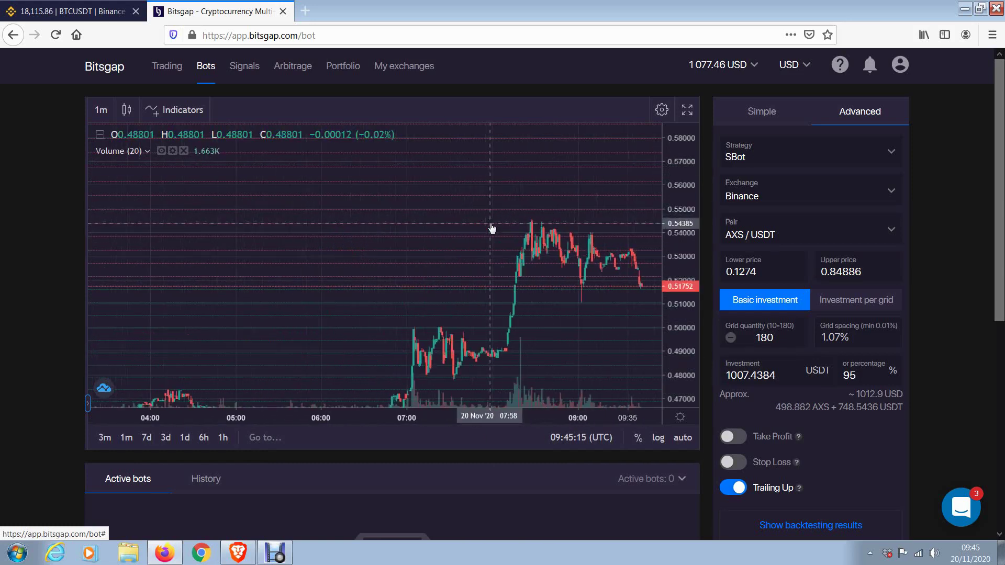
drag(336, 227, 516, 200)
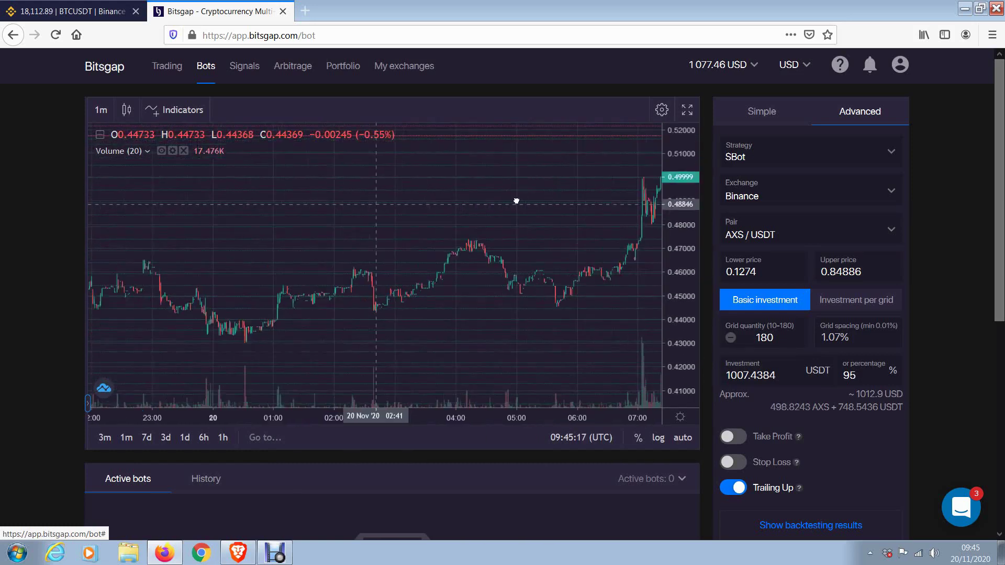
drag(293, 205, 536, 179)
drag(335, 194, 598, 238)
drag(231, 207, 344, 203)
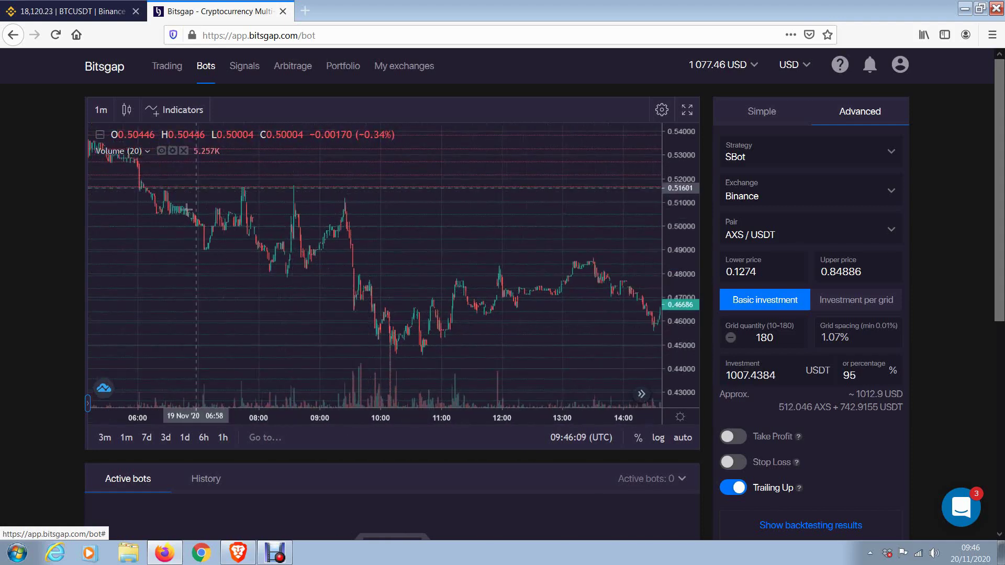
drag(542, 226, 205, 230)
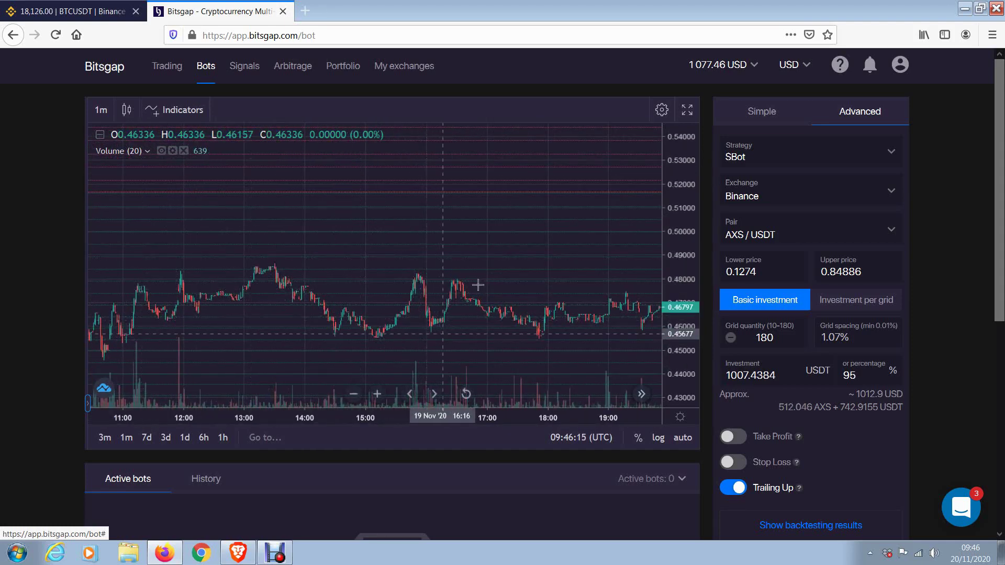
drag(576, 269, 368, 260)
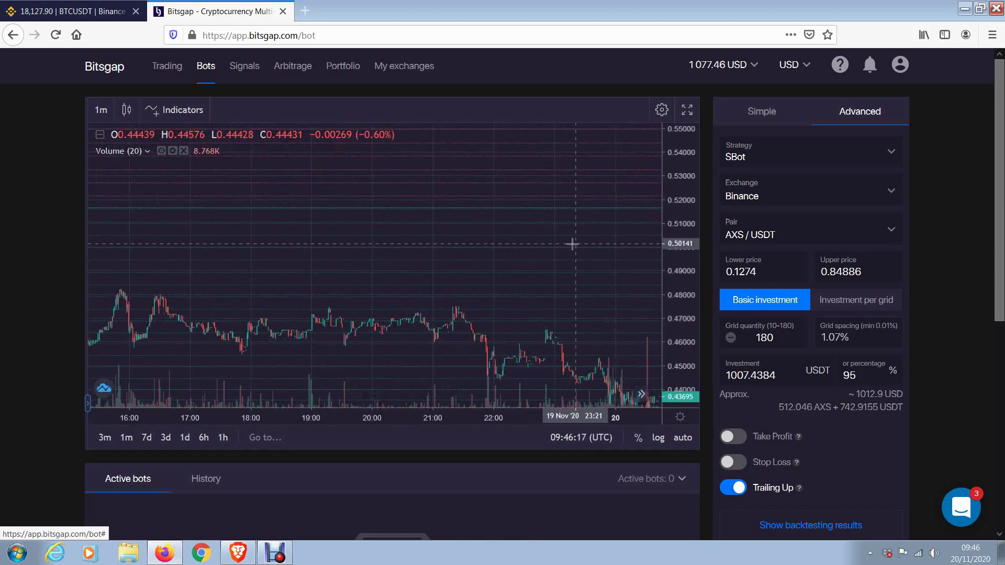
drag(574, 242, 218, 258)
drag(260, 279, 198, 281)
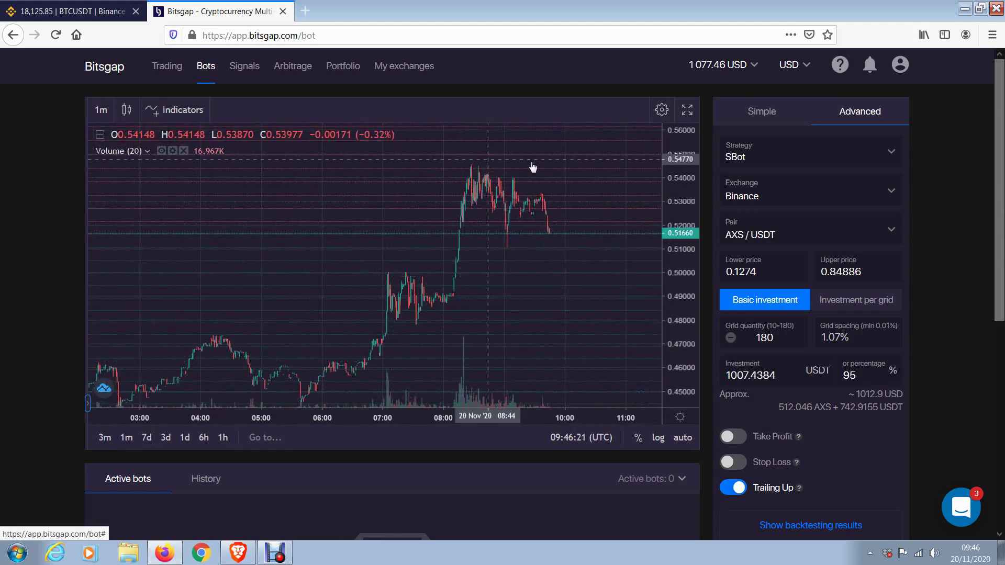
scroll(473, 226, down, 2)
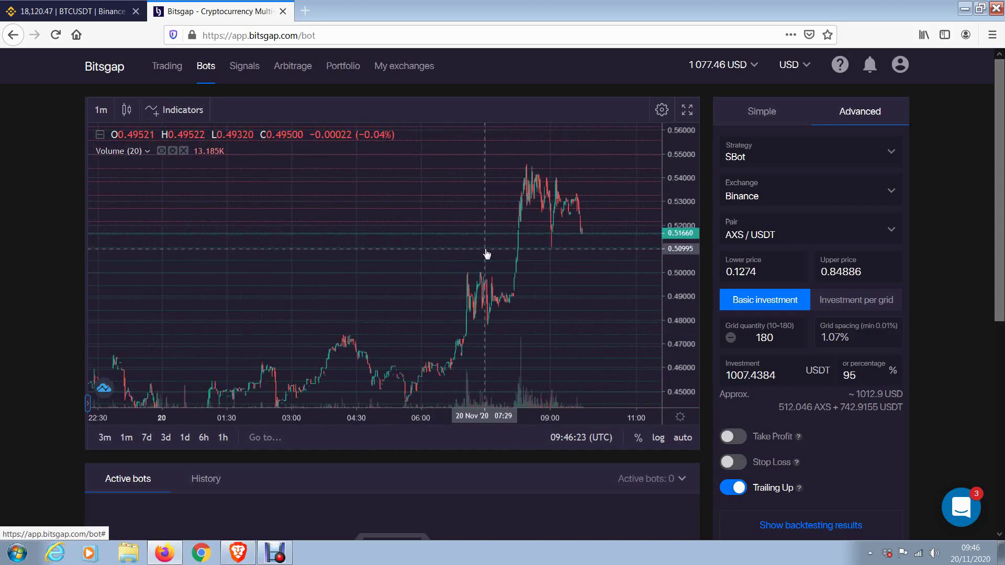
scroll(353, 331, down, 5)
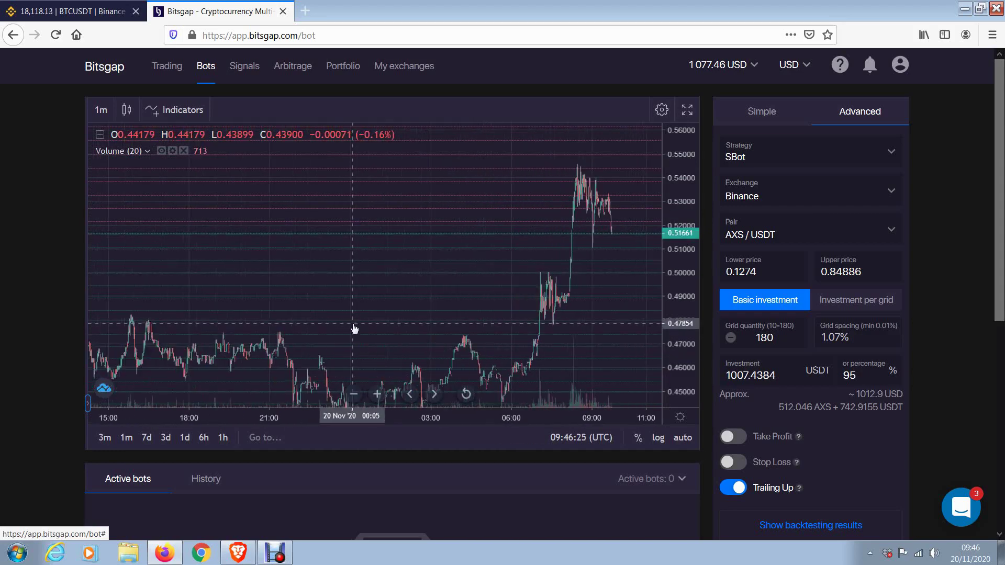
drag(204, 278, 307, 265)
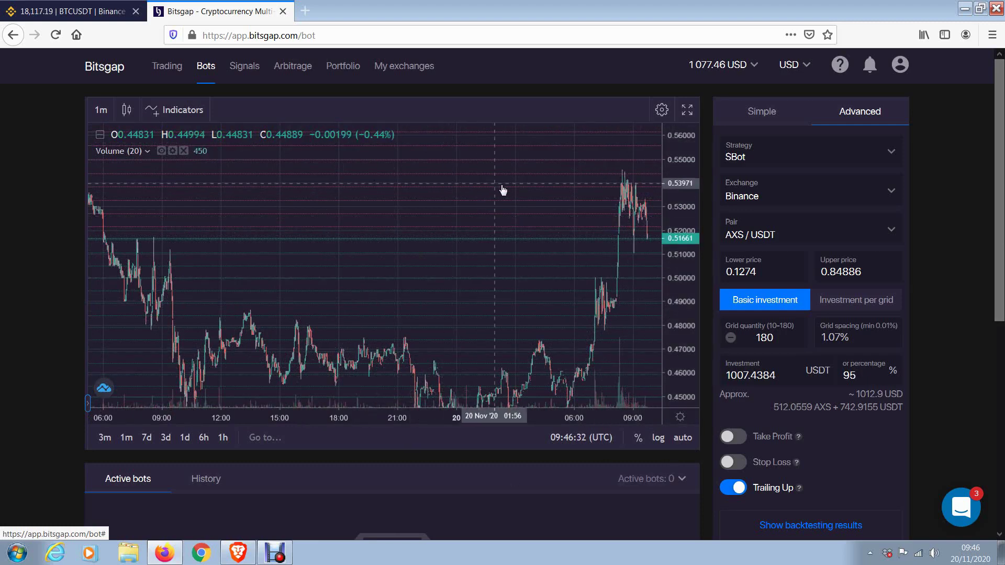
drag(622, 224, 521, 224)
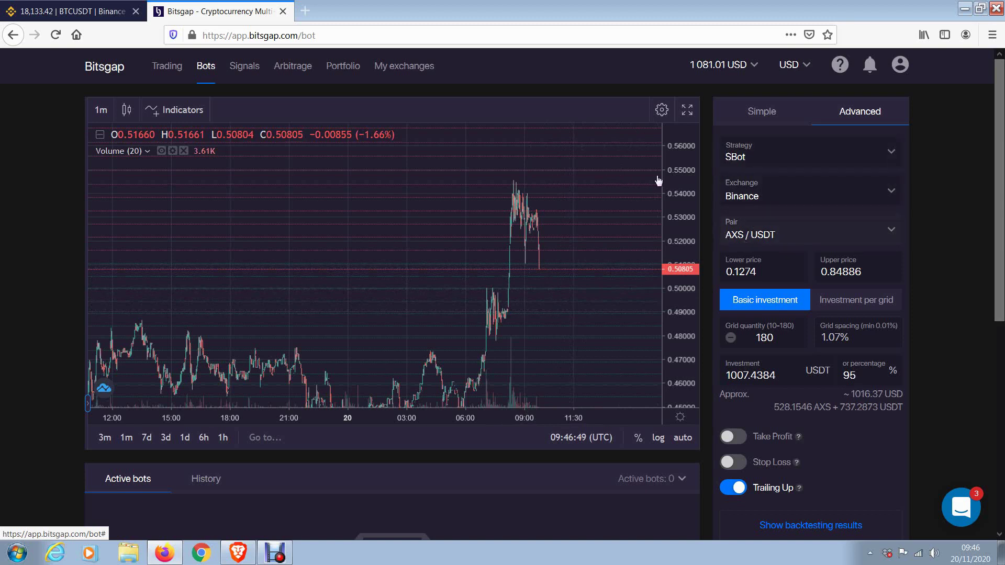
Set the chart interval to 12 hours and frame the candles together with the upper and lower limit price lines
click(103, 111)
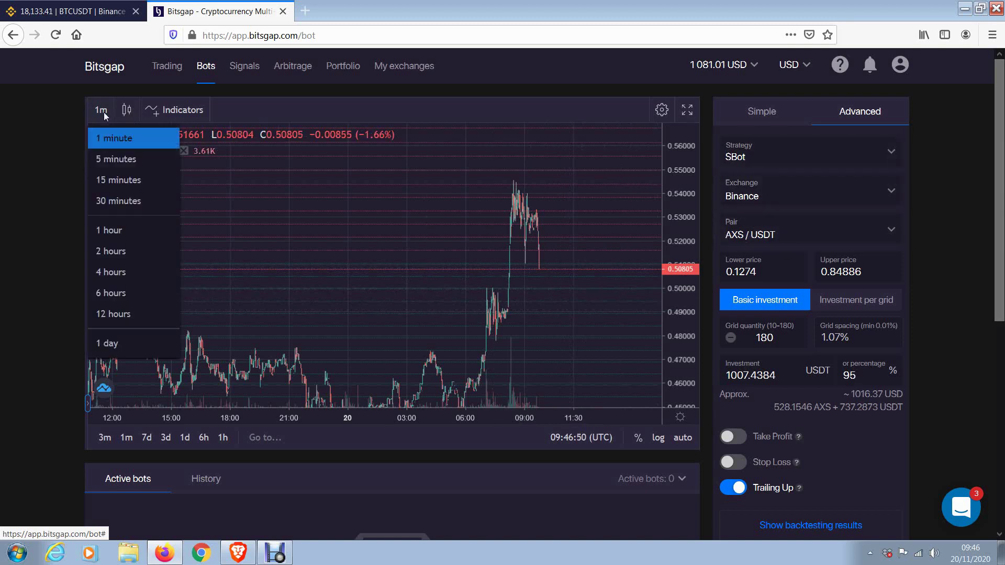
click(133, 312)
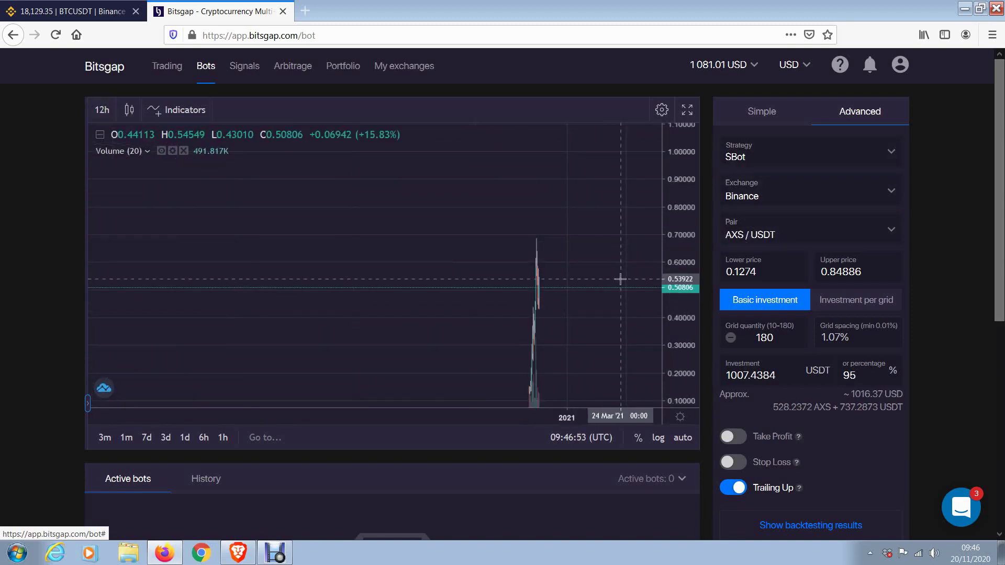
drag(507, 292, 447, 265)
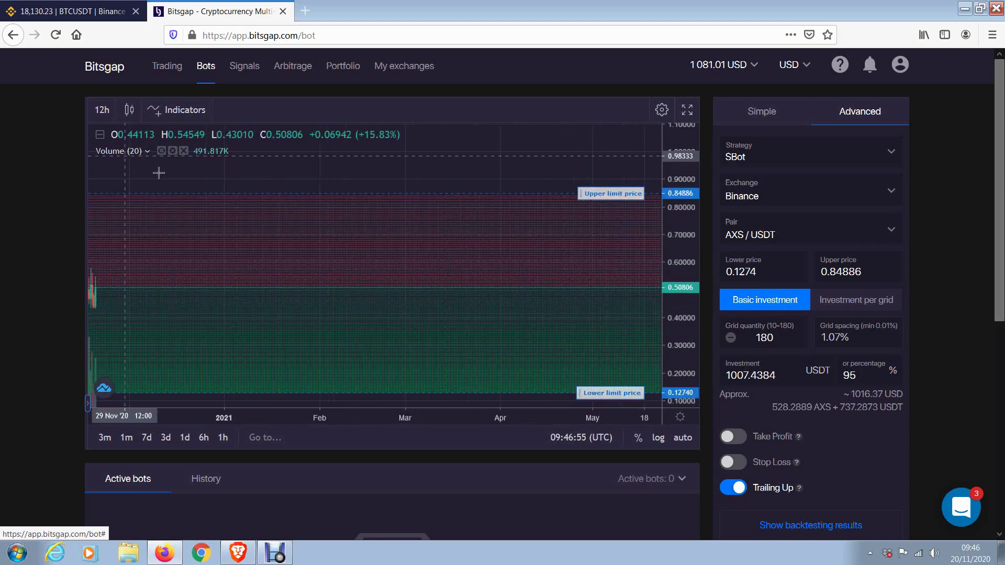
drag(157, 168, 485, 260)
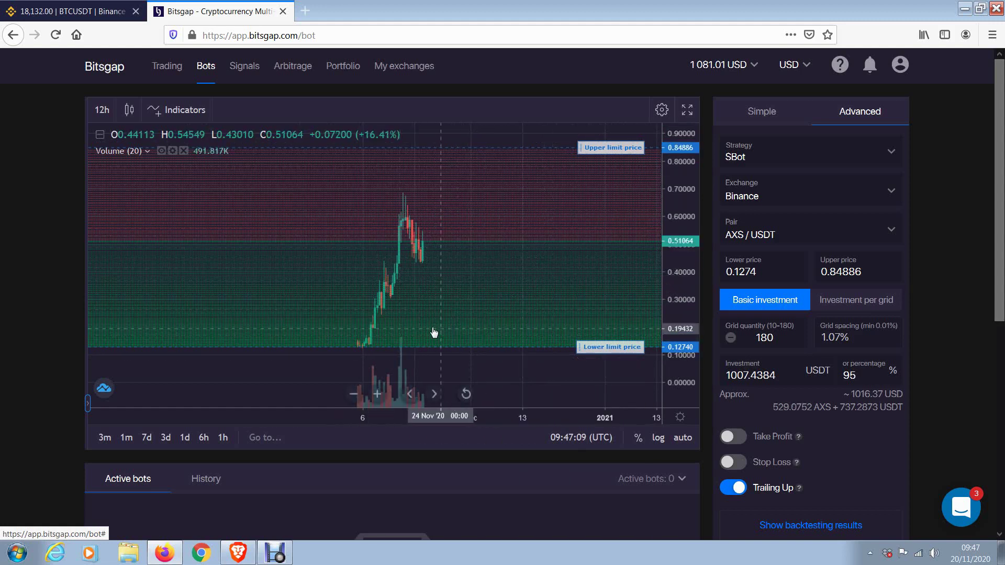
scroll(441, 294, up, 3)
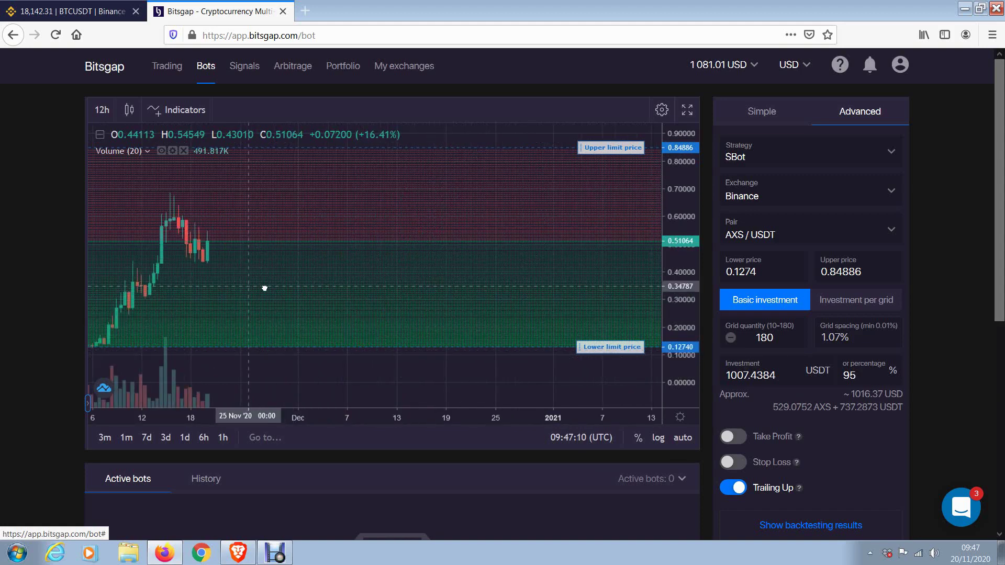
drag(265, 288, 568, 292)
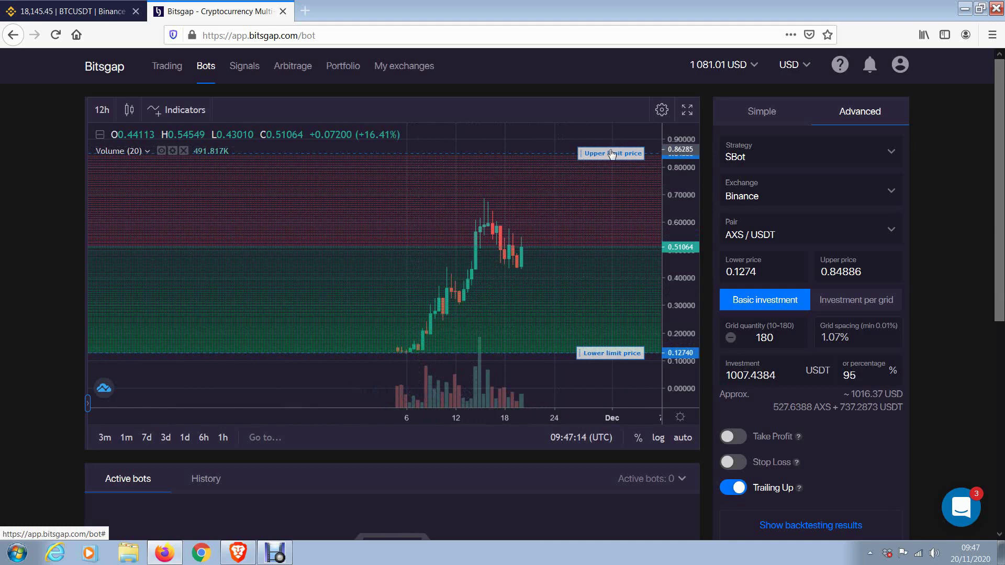
scroll(590, 262, up, 5)
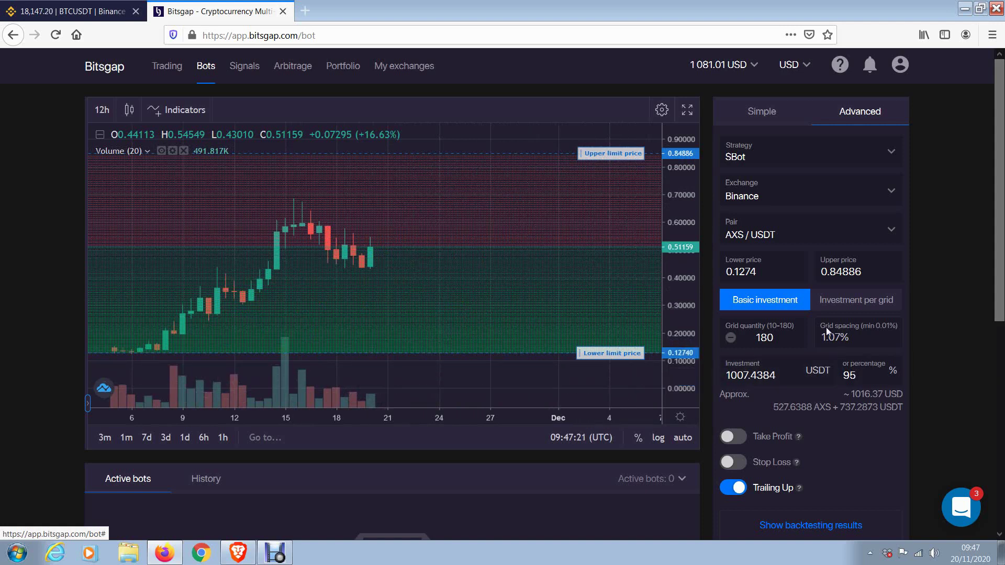
Review the bot's grid quantity, its upper and lower limit price lines, and the minimum balance required to start it
double_click(774, 339)
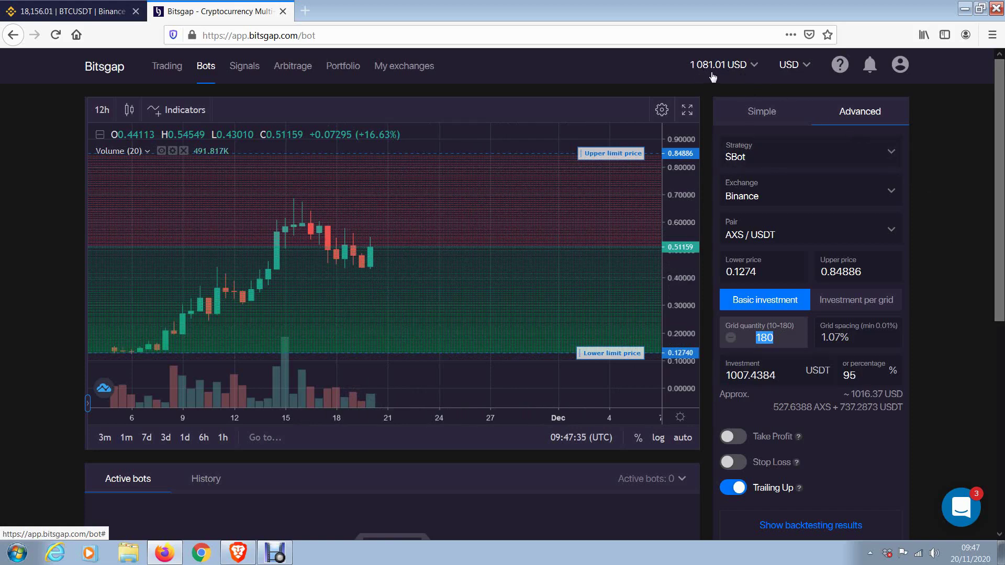
scroll(967, 196, down, 3)
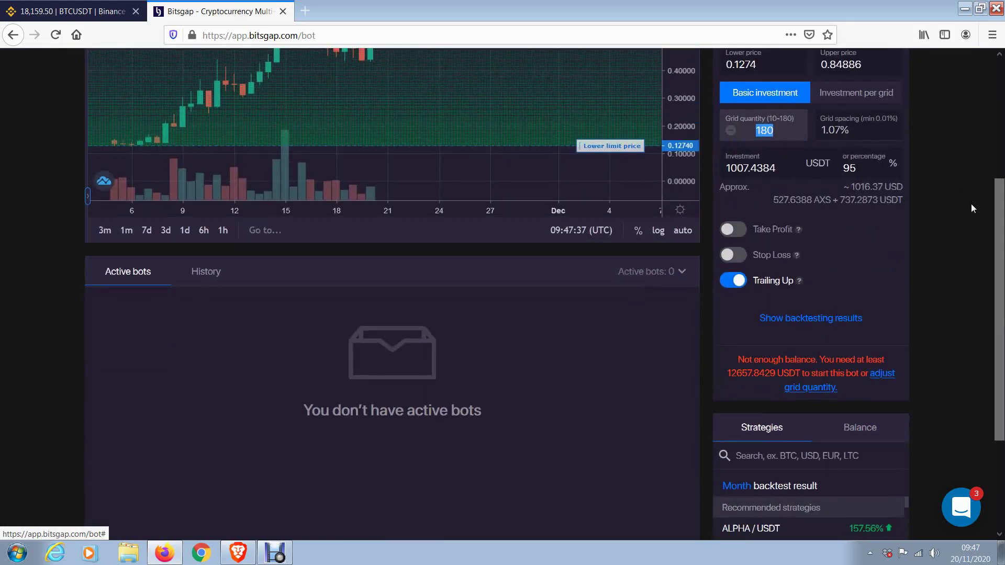
scroll(478, 290, up, 2)
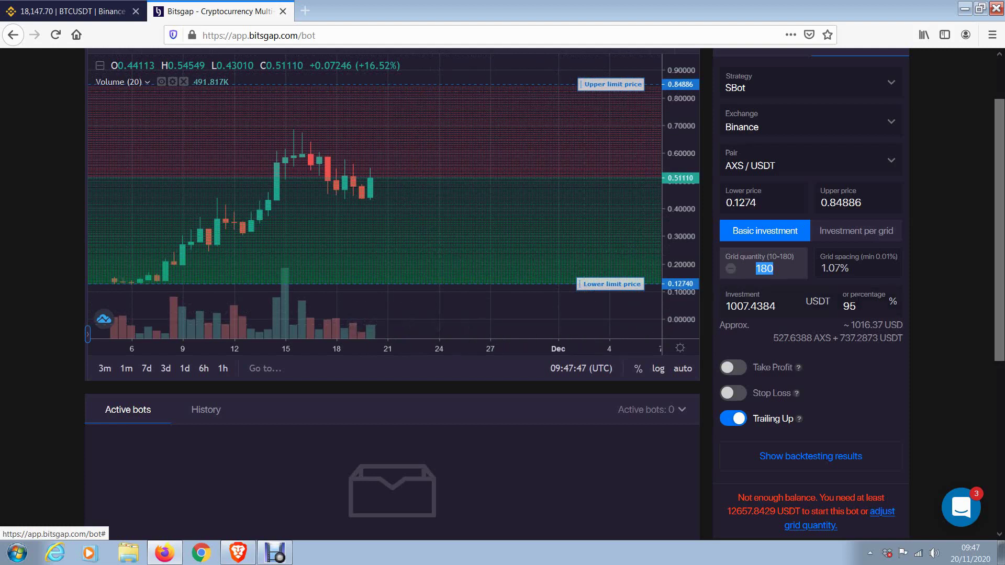
click(734, 513)
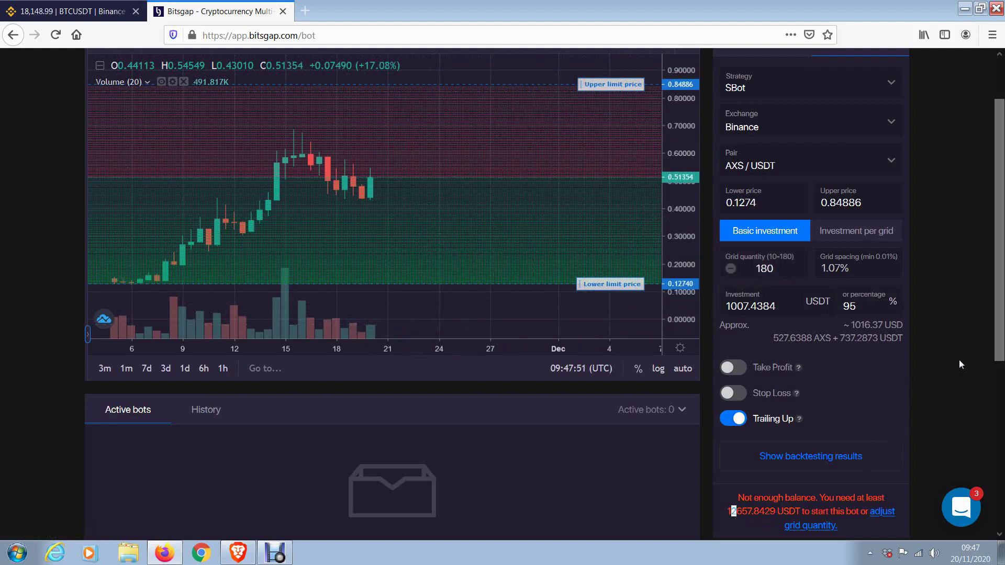
scroll(966, 339, up, 2)
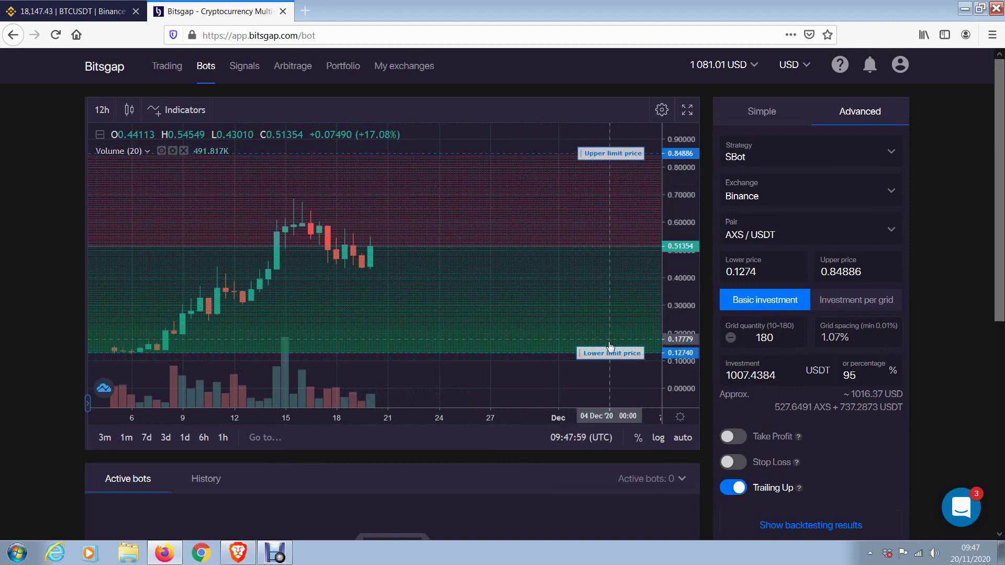
drag(611, 356, 612, 358)
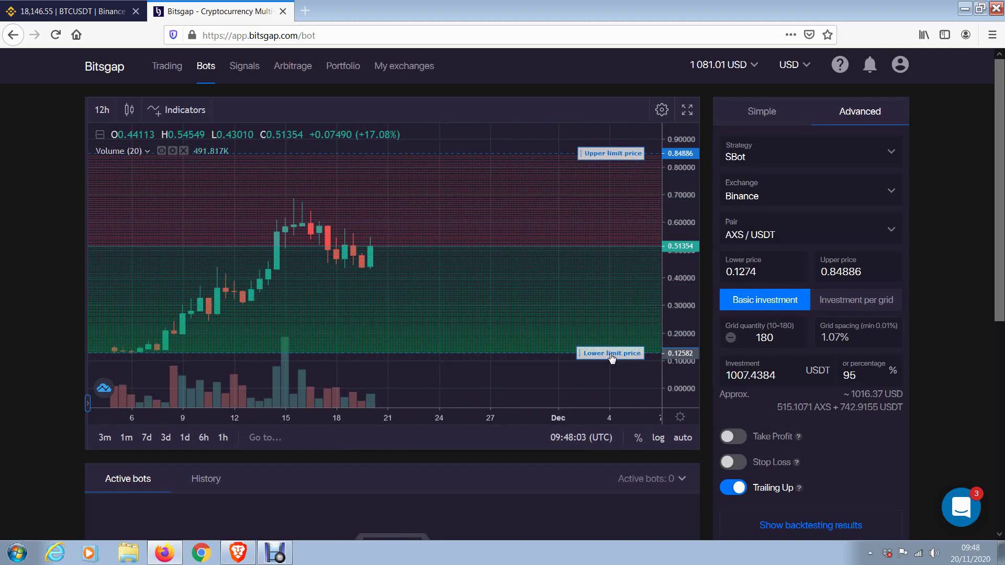
drag(611, 154, 611, 157)
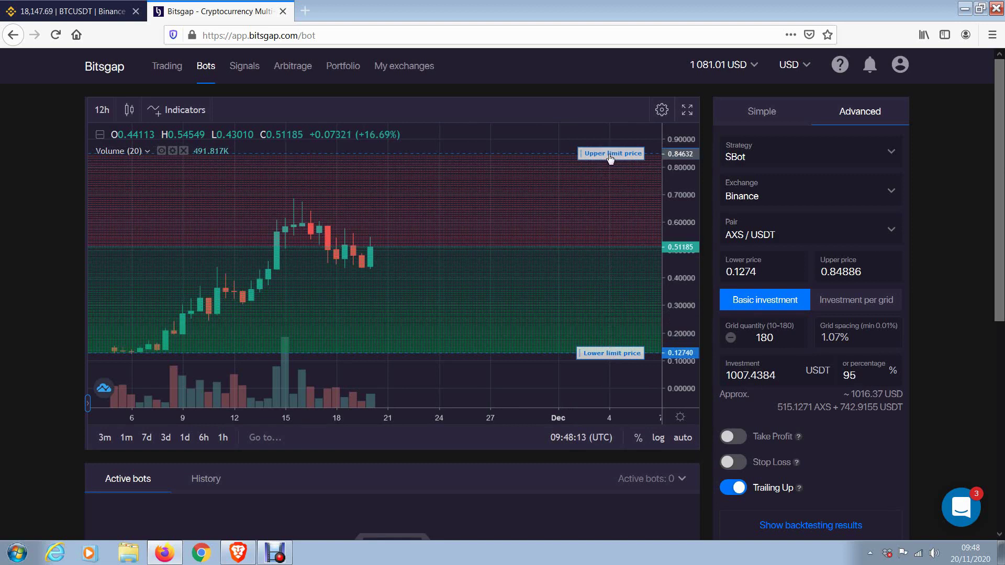
scroll(837, 403, down, 4)
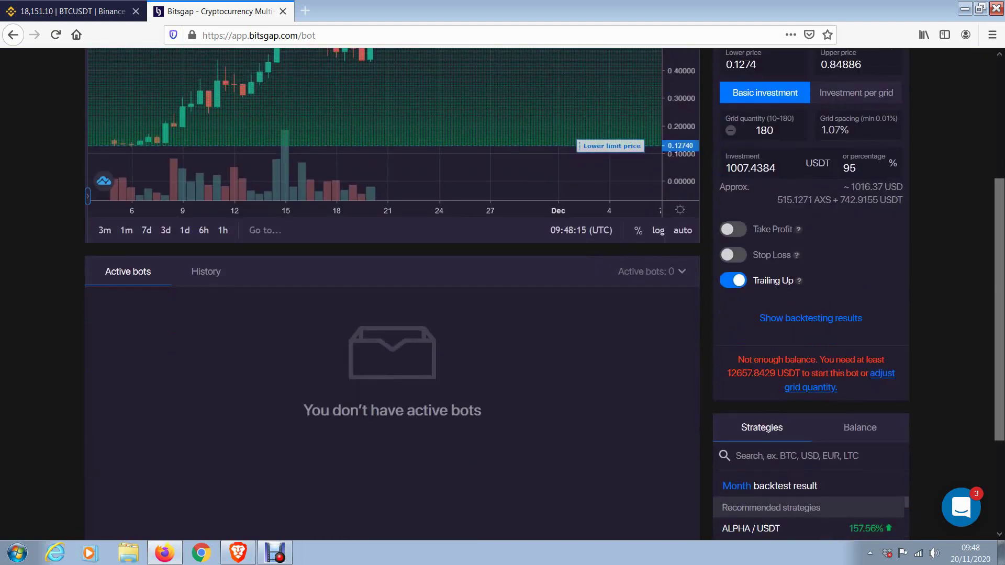
scroll(931, 328, up, 4)
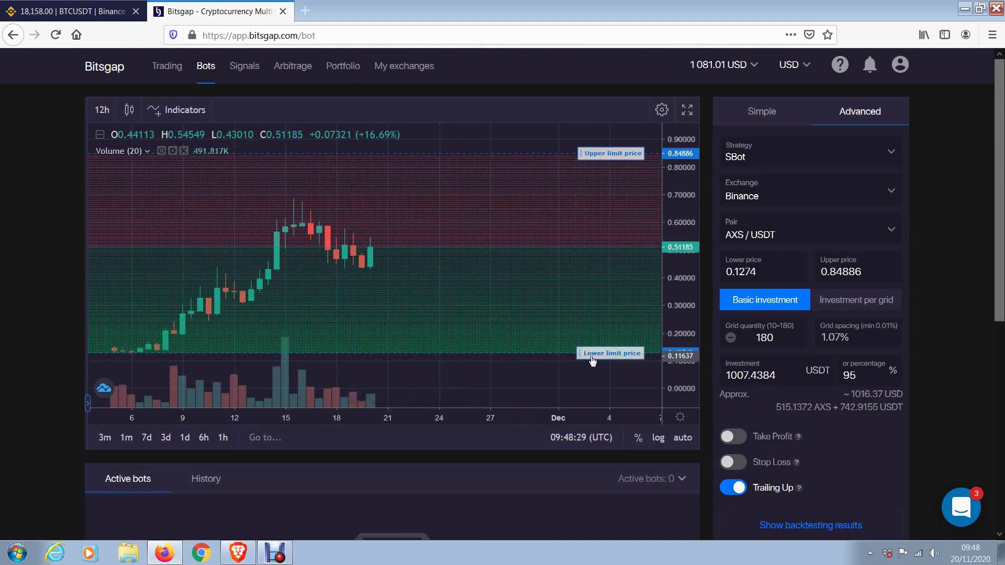
Narrow the grid range to a lower price of 0.41165 and an upper price of 0.69041, and check the required balance
drag(593, 360, 602, 275)
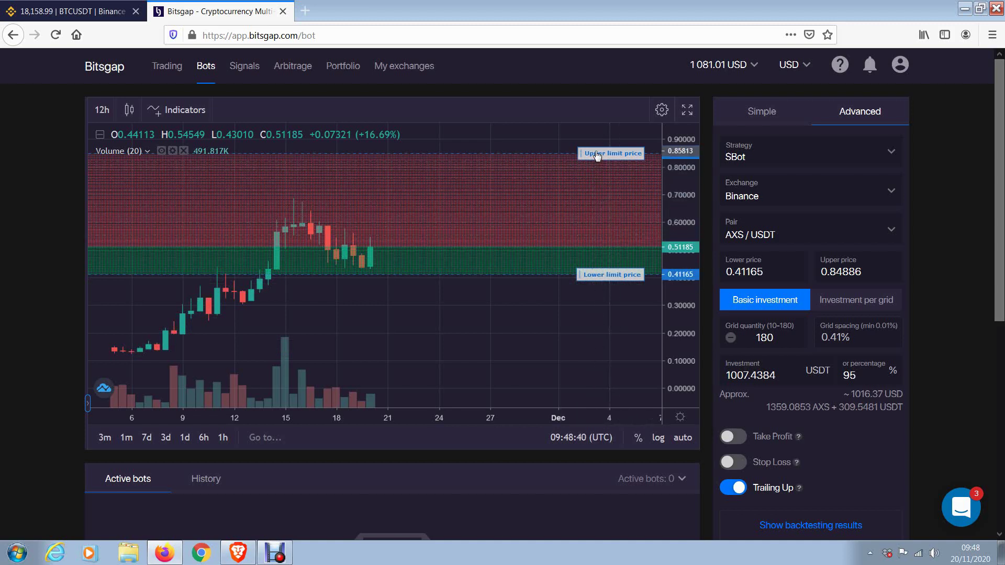
drag(595, 155, 601, 198)
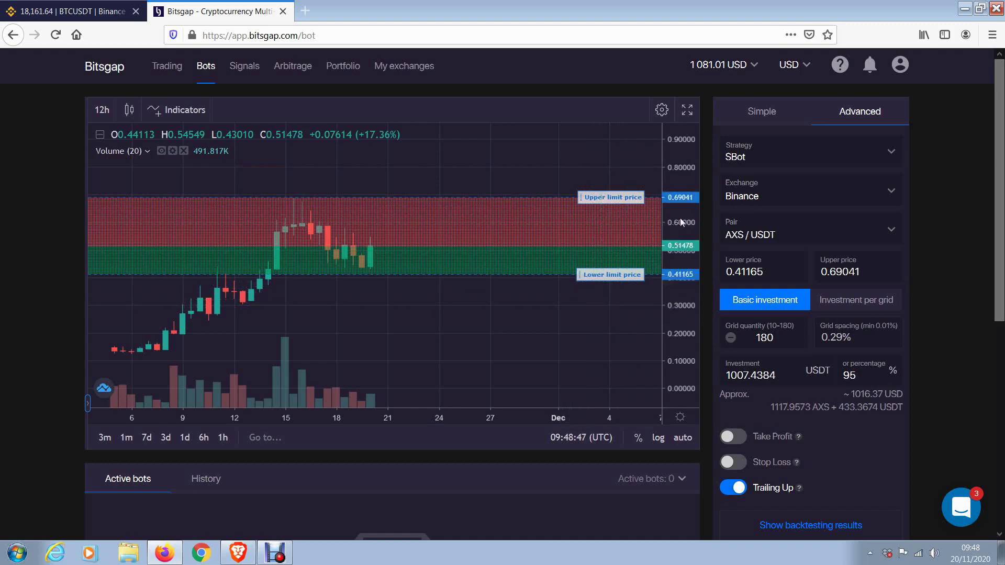
scroll(937, 418, down, 3)
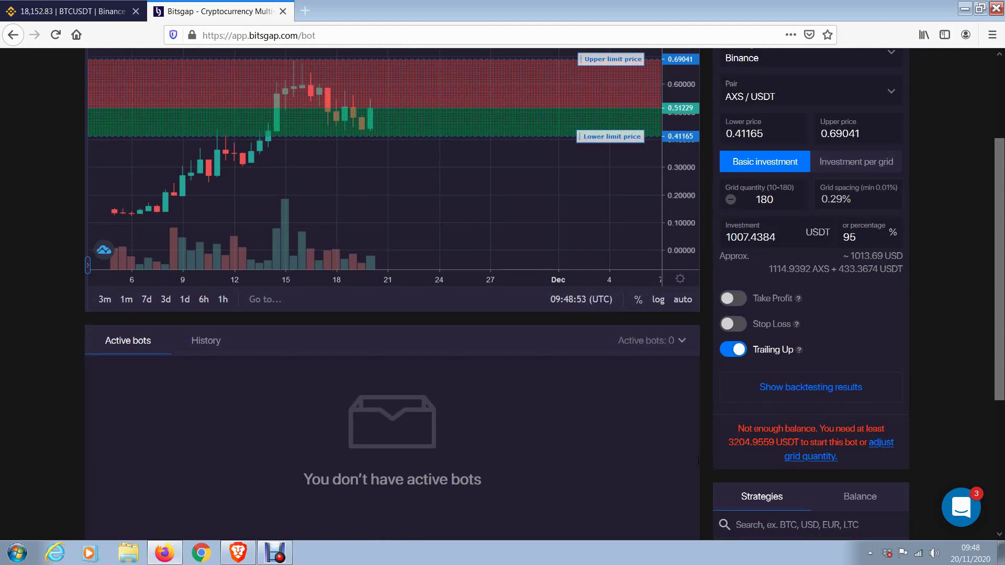
Check the AXS/USDT bot's grid spacing and adjust its grid quantity to 55 to fit the available balance
scroll(512, 240, up, 3)
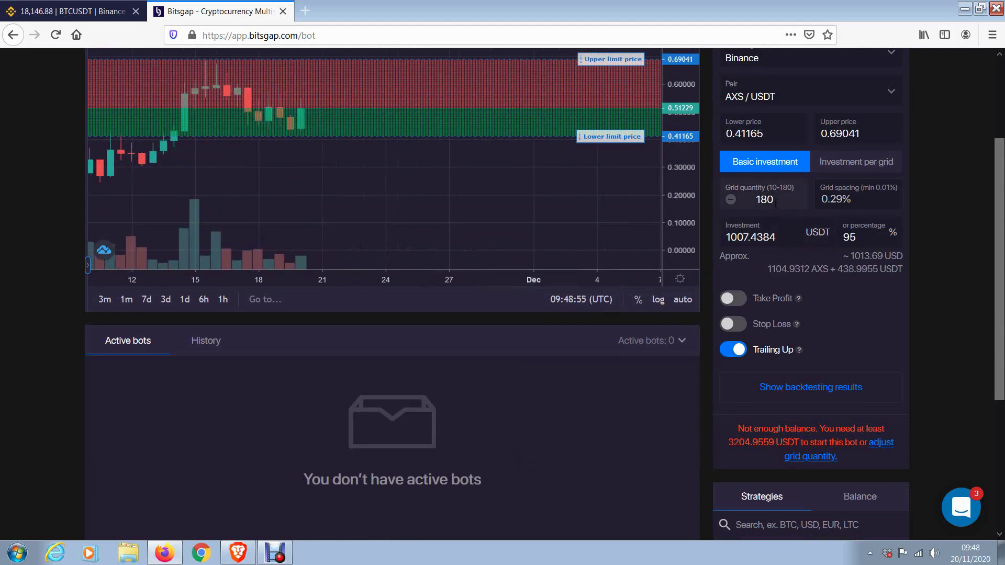
drag(777, 202, 754, 205)
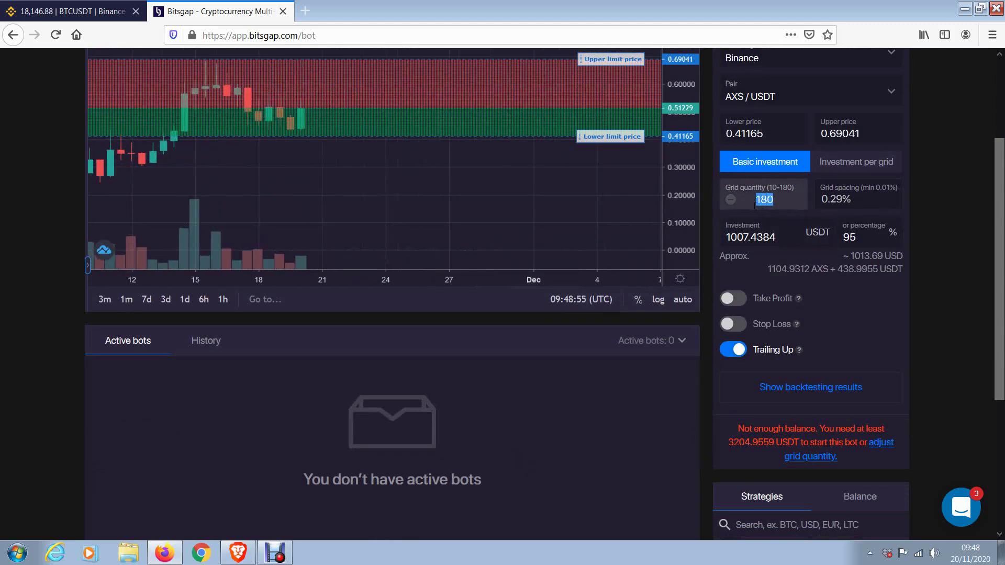
click(829, 202)
drag(831, 202, 839, 203)
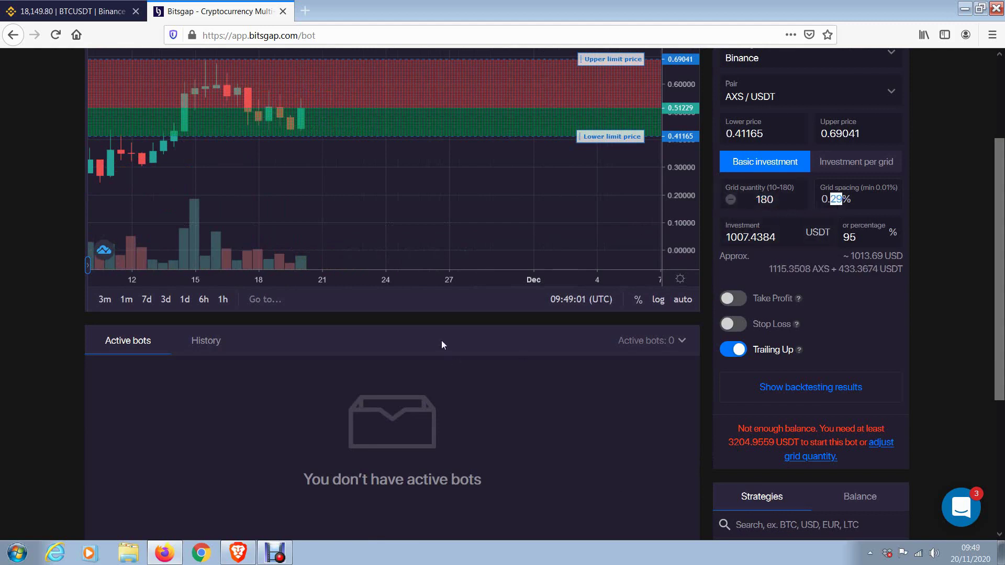
click(465, 256)
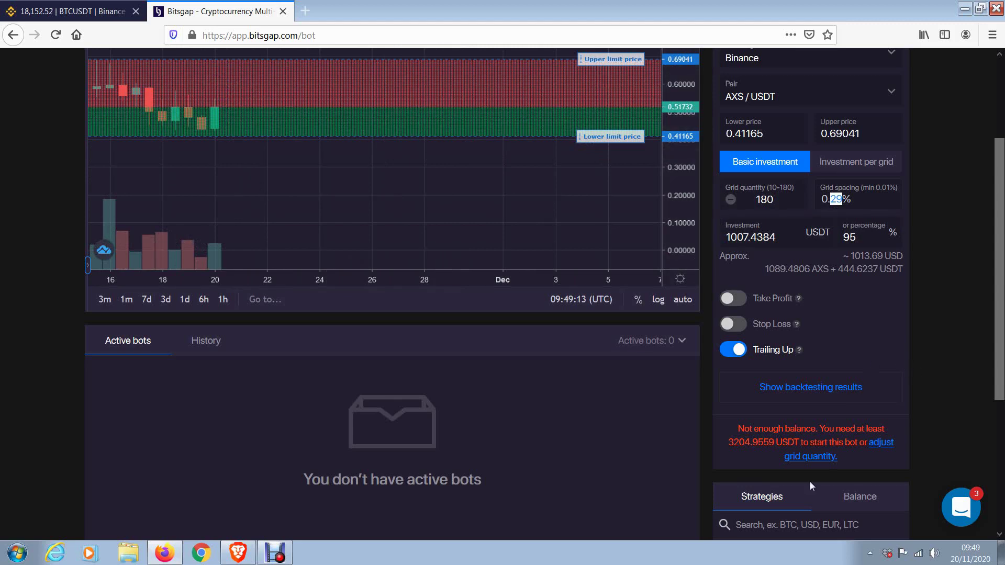
scroll(881, 365, up, 3)
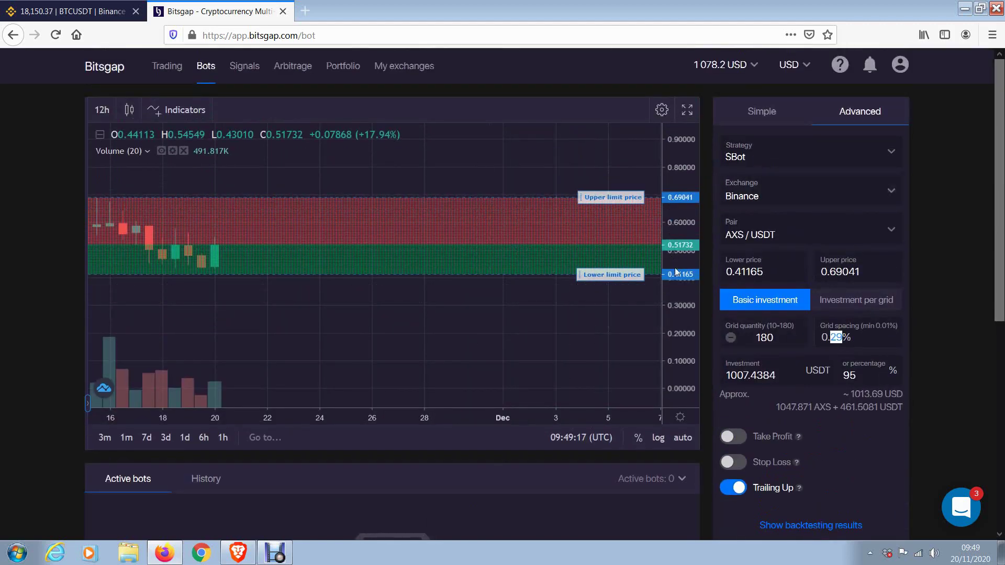
scroll(956, 368, down, 3)
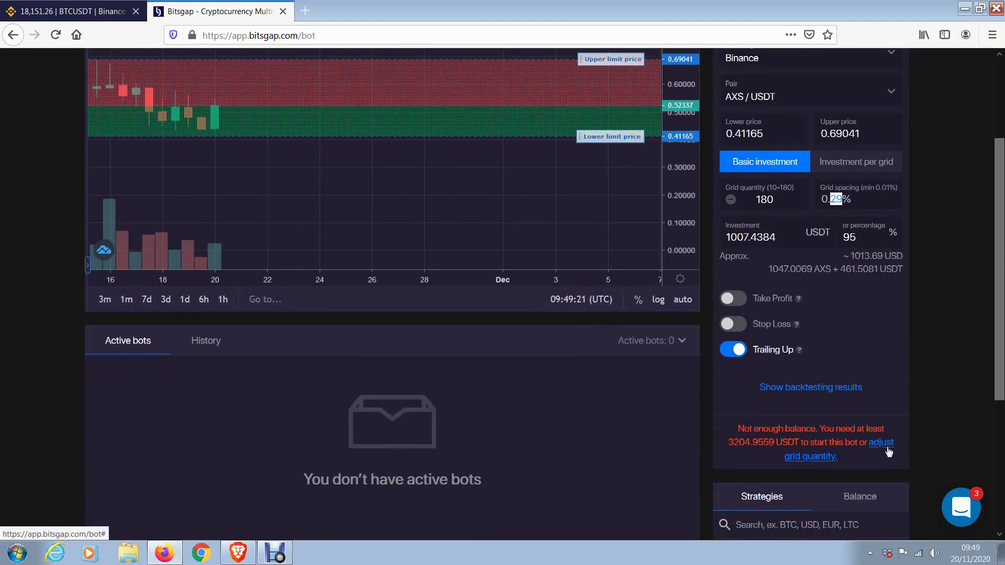
click(888, 452)
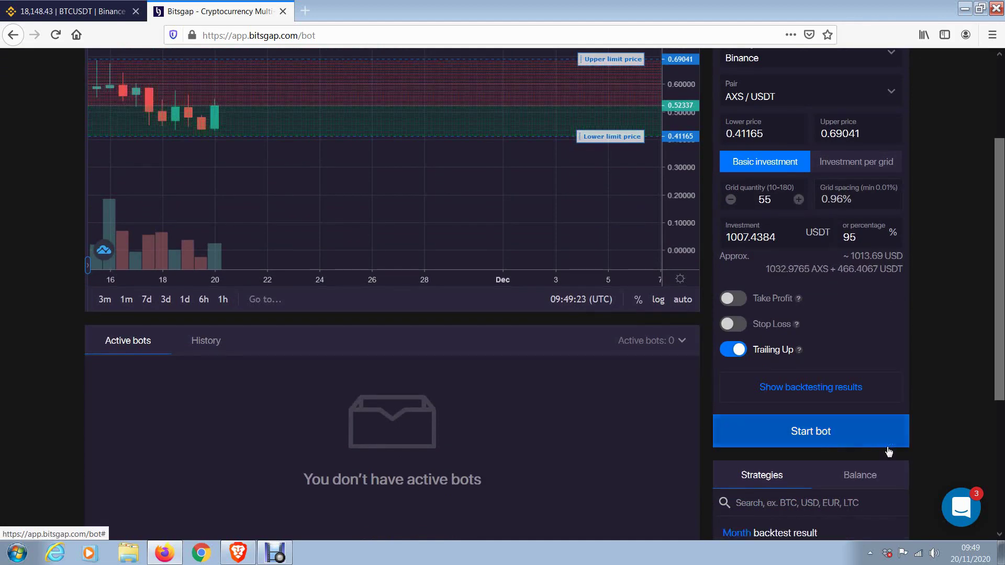
scroll(922, 352, up, 3)
drag(765, 338, 844, 338)
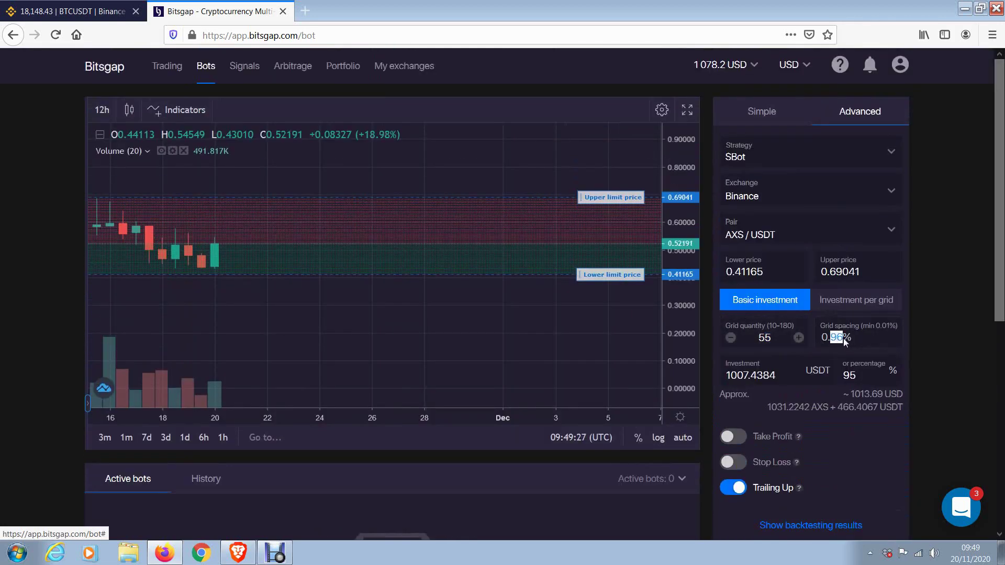
Compare the recent 12-hour AXS/USDT candles with the adjusted grid range, and check the account balance per exchange
scroll(352, 307, up, 2)
drag(352, 307, 561, 315)
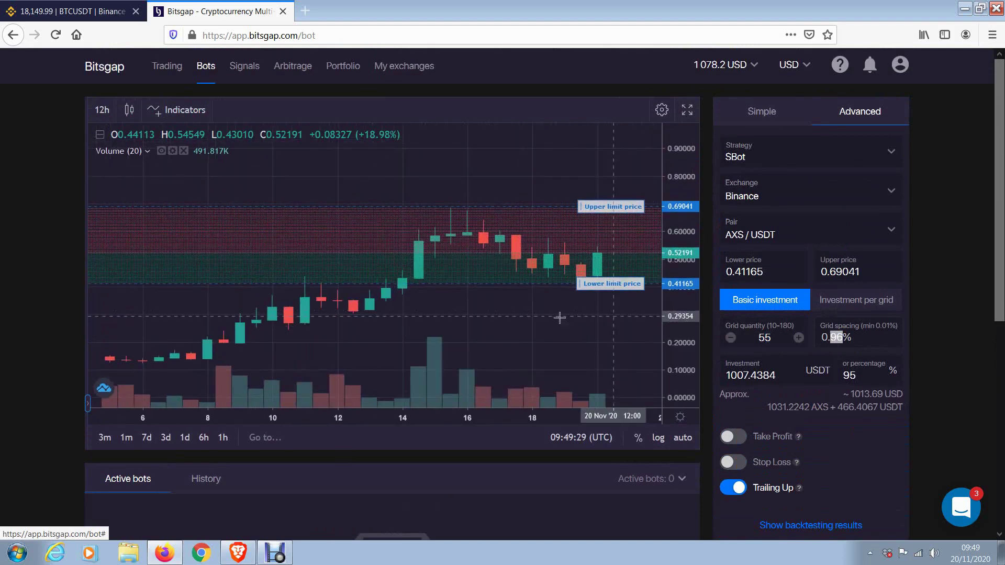
scroll(497, 307, up, 3)
scroll(503, 315, up, 1)
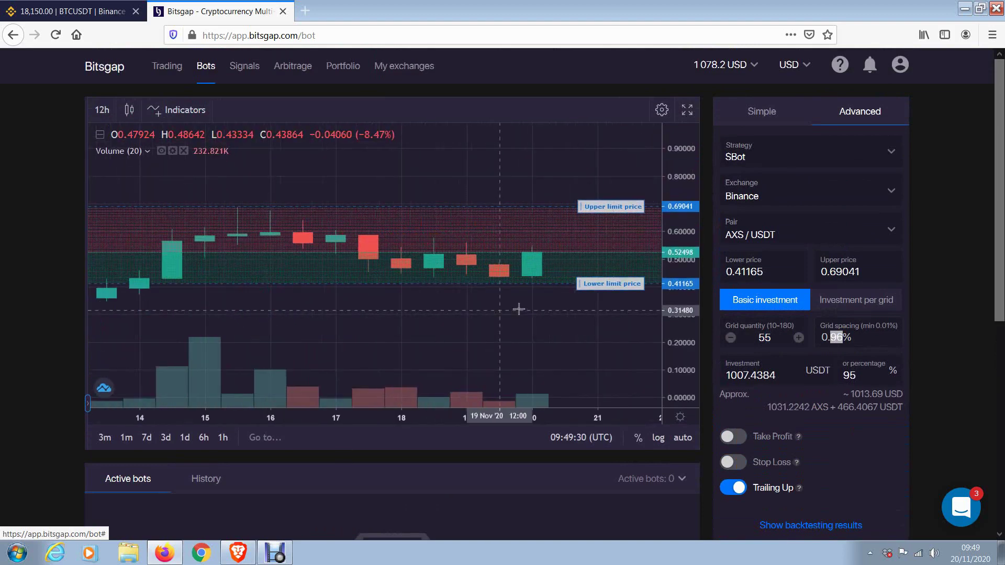
drag(551, 313, 532, 312)
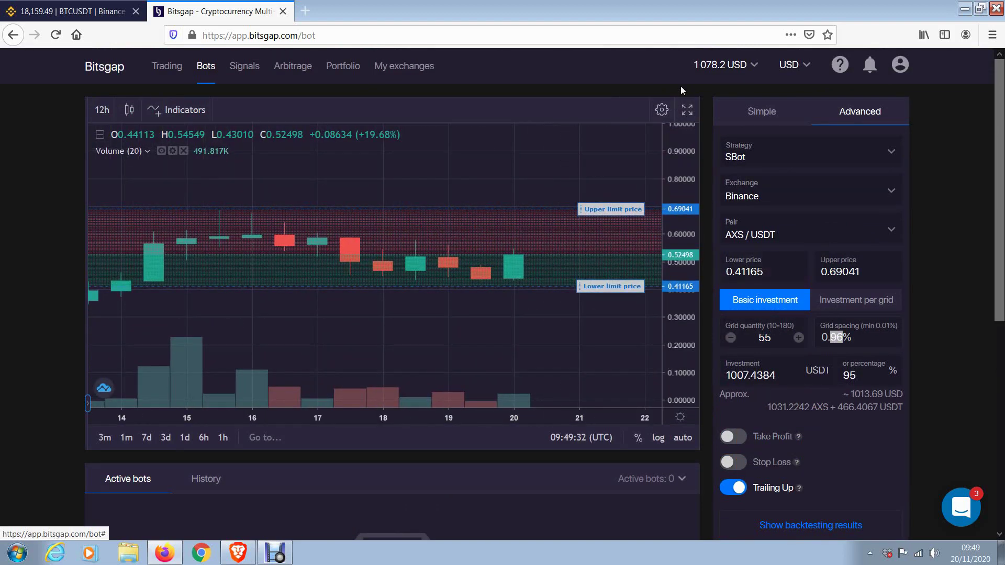
click(727, 68)
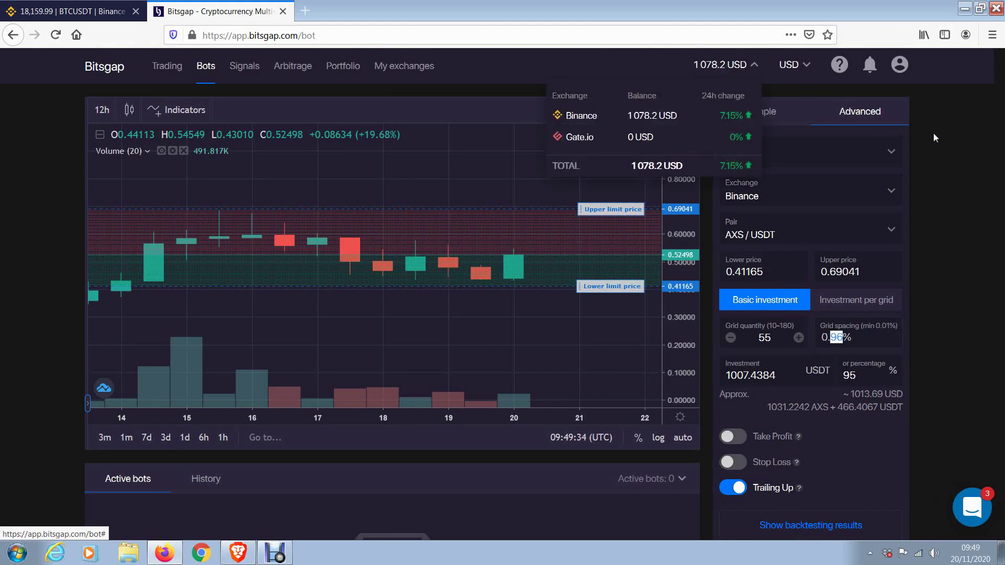
click(952, 137)
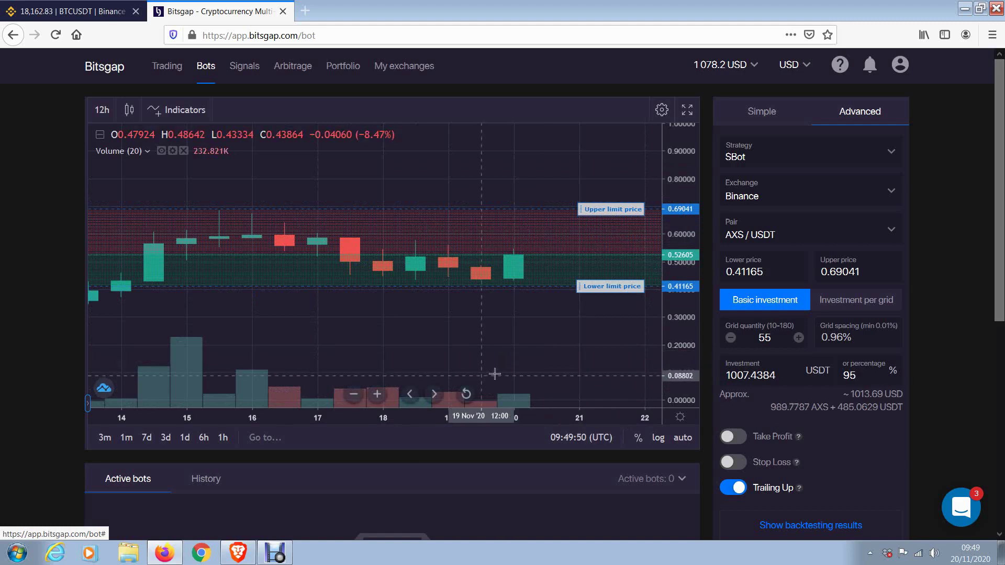
scroll(467, 321, down, 2)
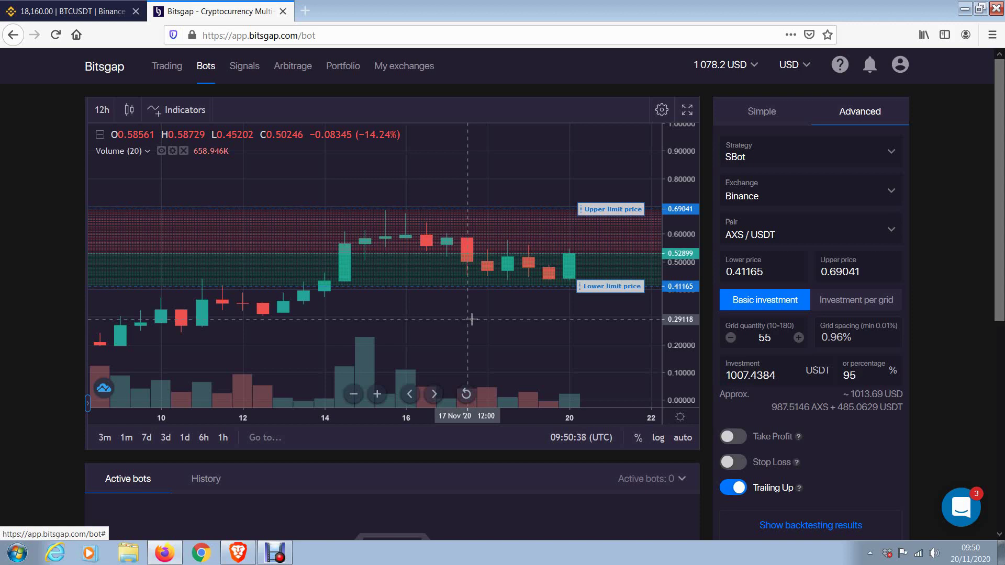
Search the trading pairs for "ank" and switch the bot to ANKR/BTC
click(731, 234)
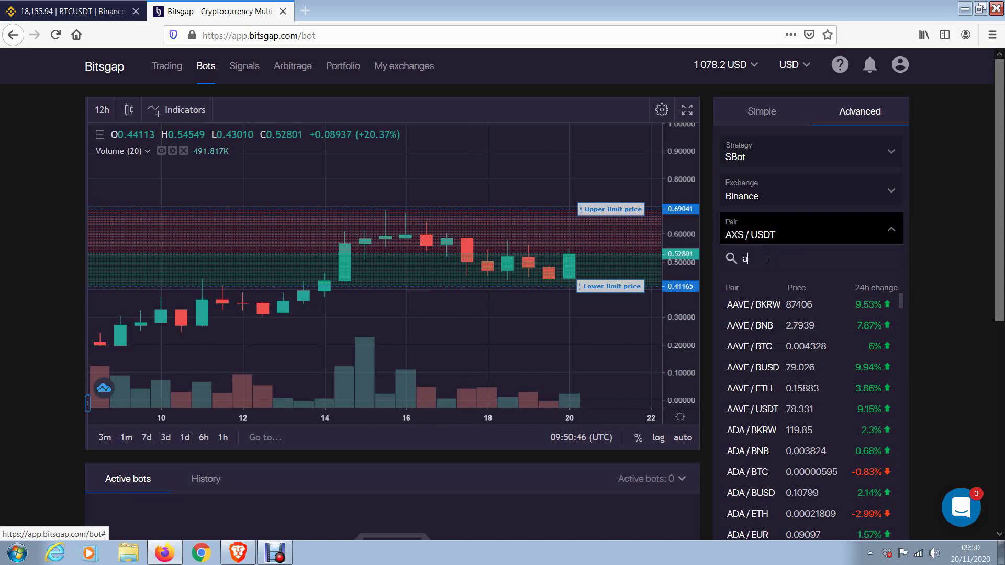
text(anke)
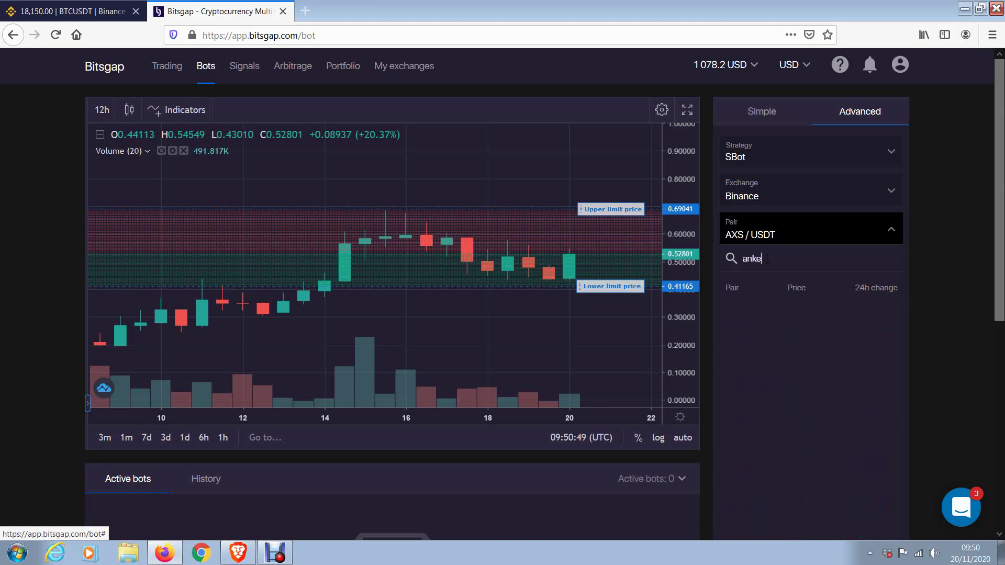
key(BackSpace)
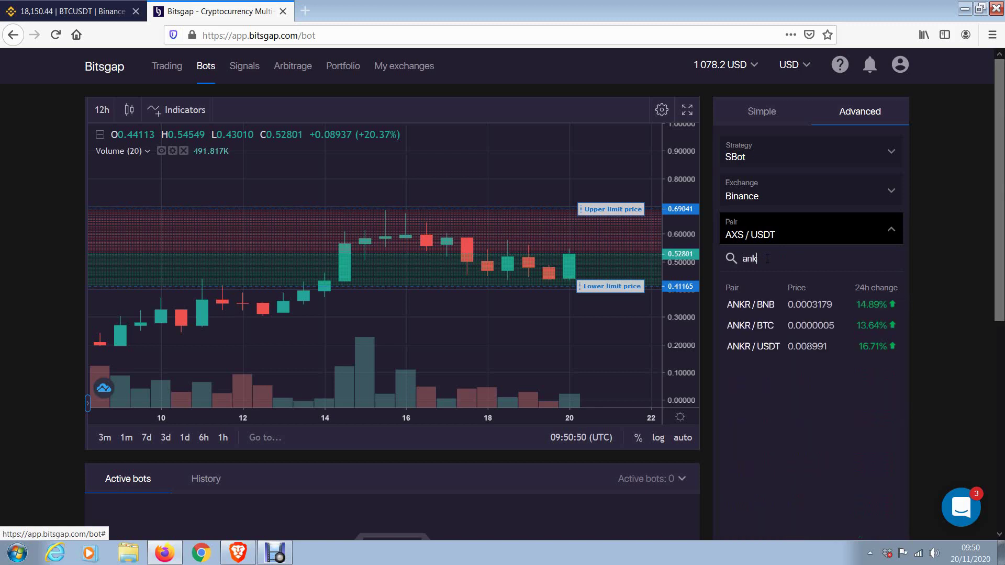
click(764, 326)
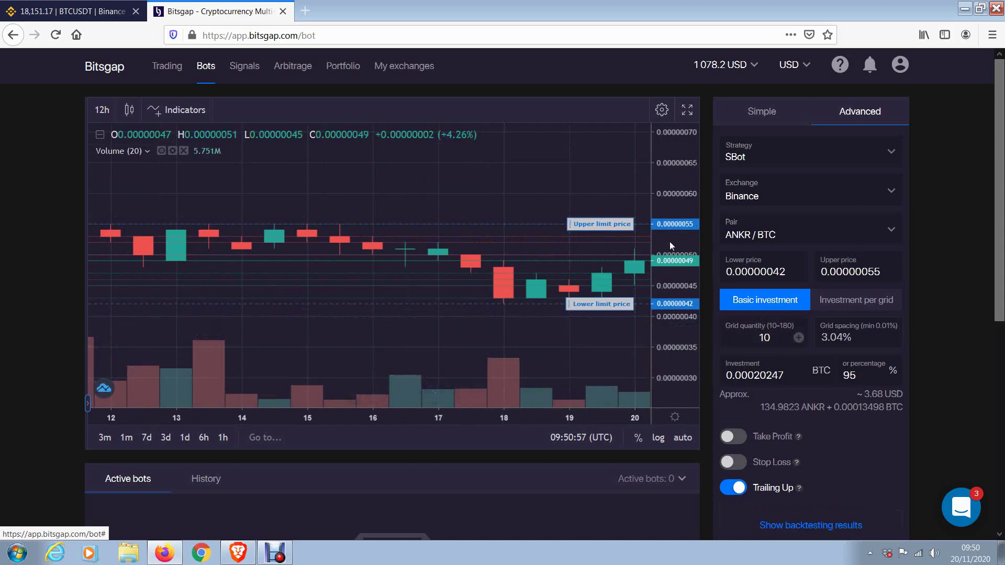
Widen the ANKR/BTC grid range to a lower price of 0.00000035 and an upper price of 0.00000065
scroll(615, 250, down, 5)
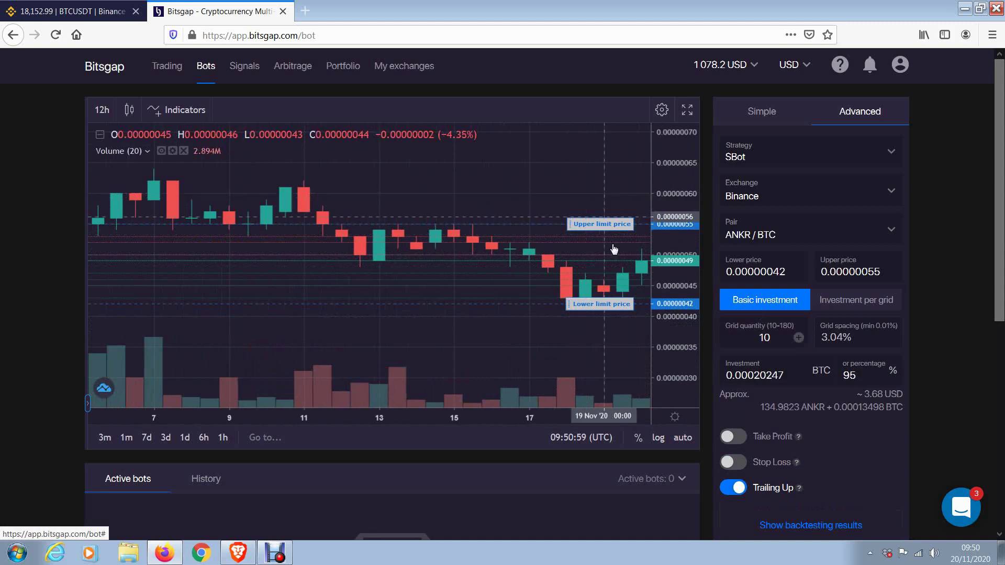
drag(565, 197, 422, 197)
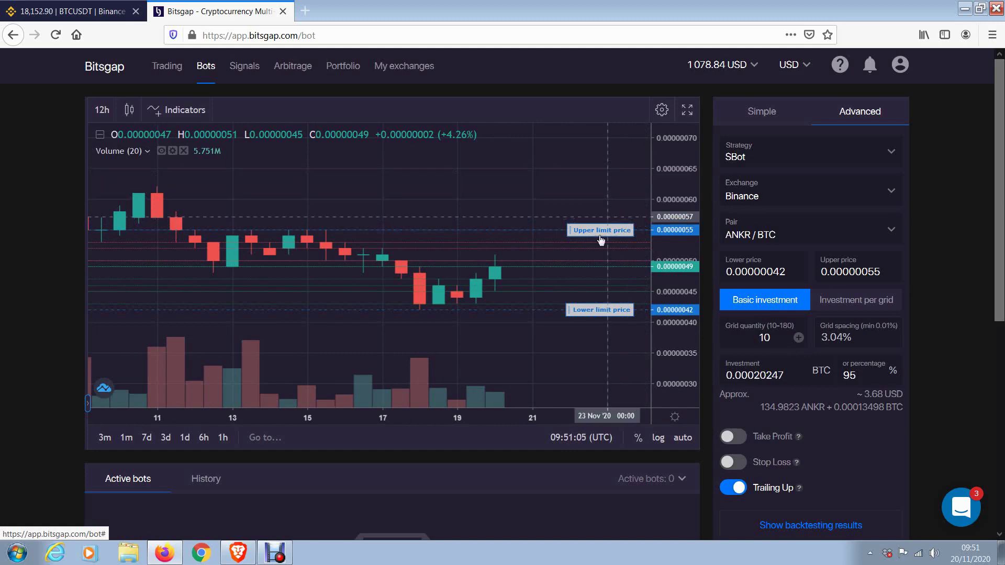
scroll(510, 315, down, 6)
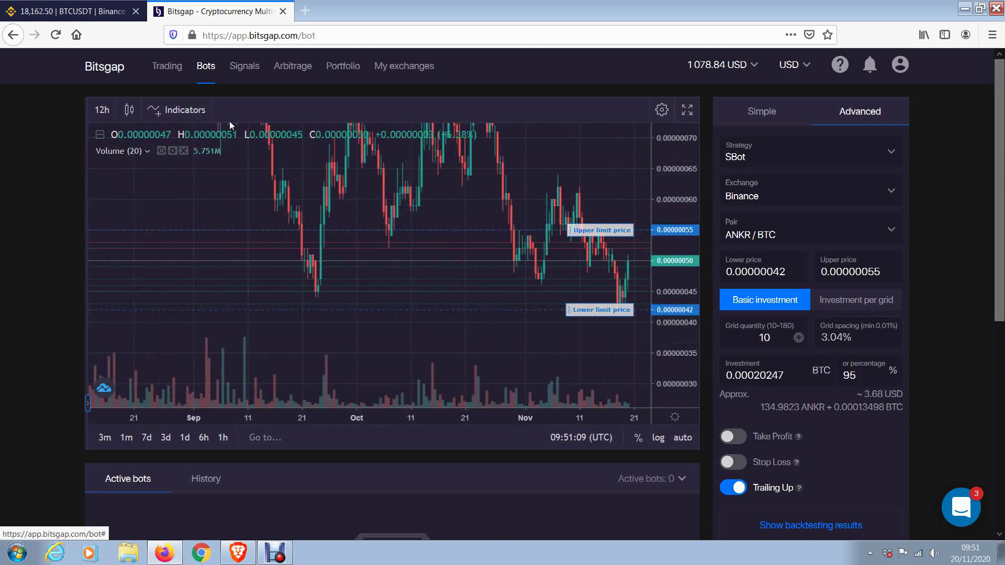
drag(525, 166, 393, 173)
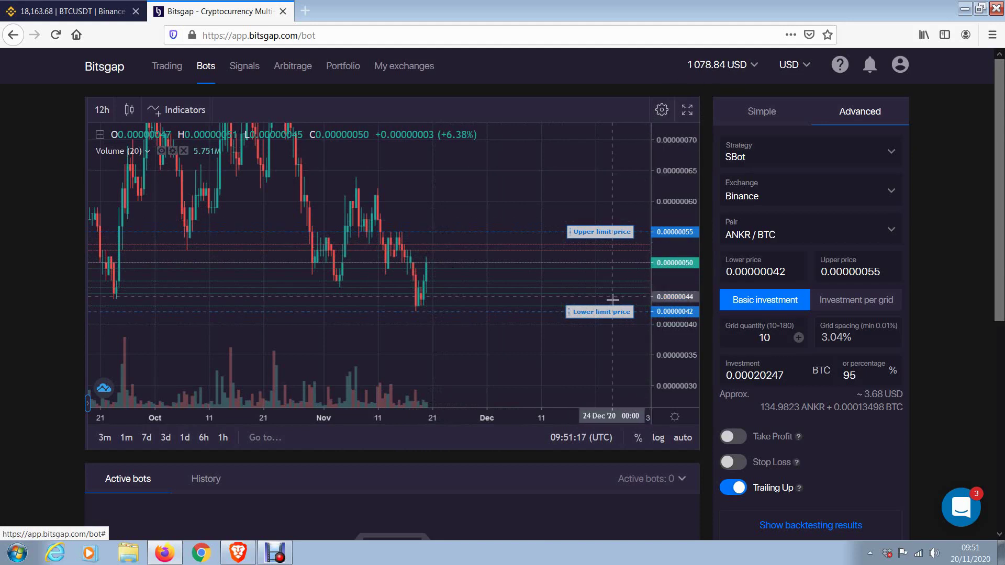
scroll(512, 316, up, 3)
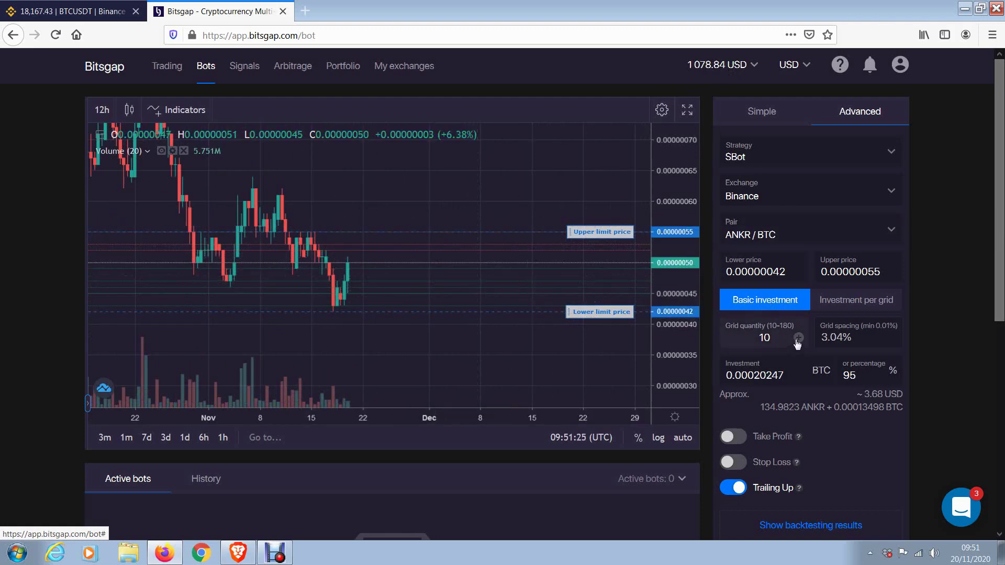
drag(596, 231, 596, 170)
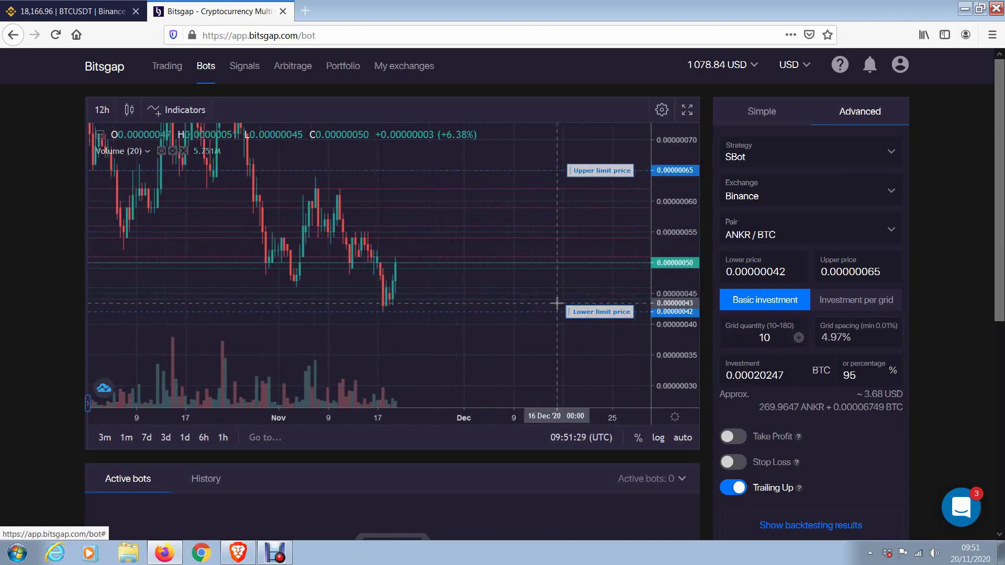
drag(592, 320, 594, 356)
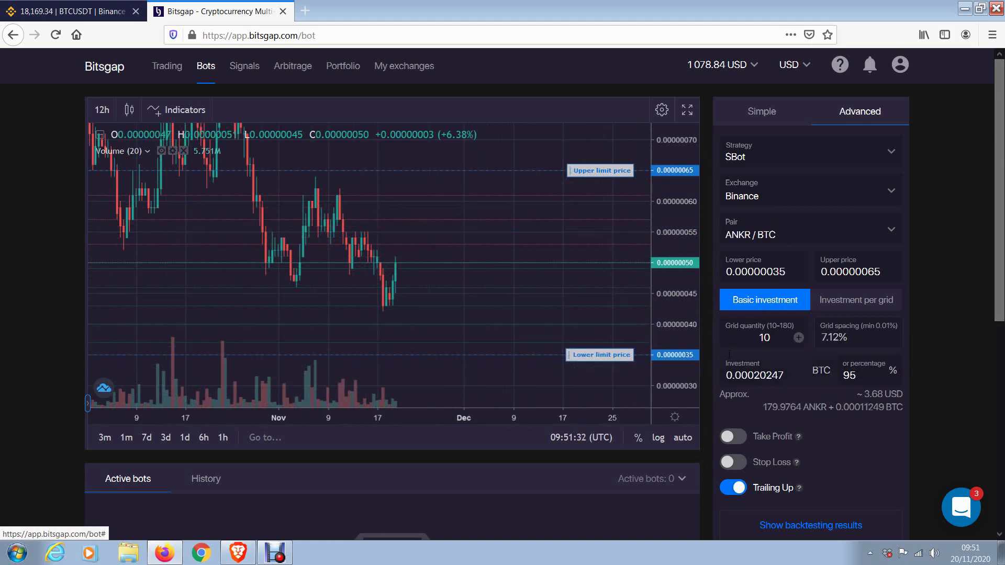
Increase the ANKR/BTC bot's grid quantity to 32
click(798, 337)
click(798, 337)
click(799, 337)
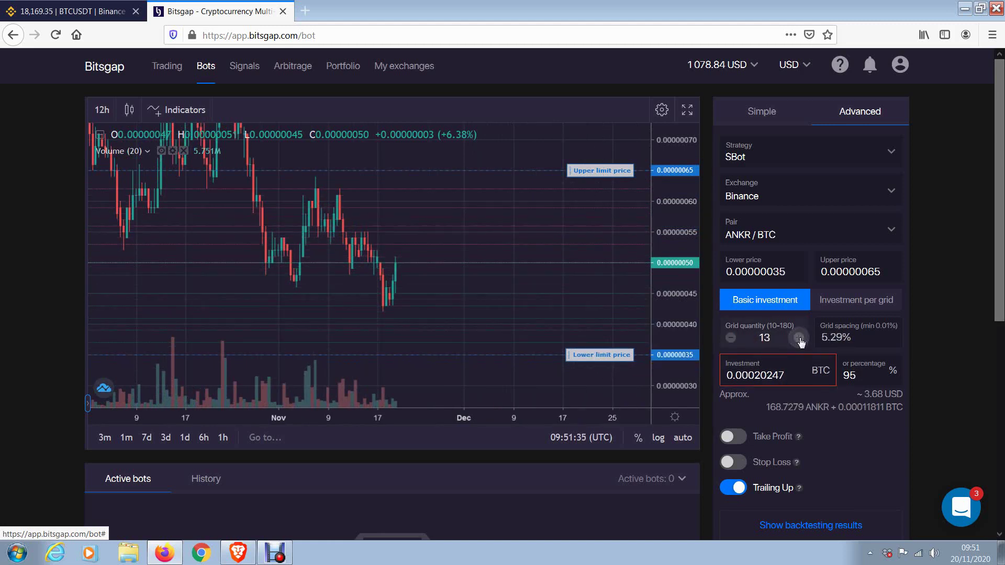
click(799, 337)
click(798, 338)
click(798, 338)
click(798, 337)
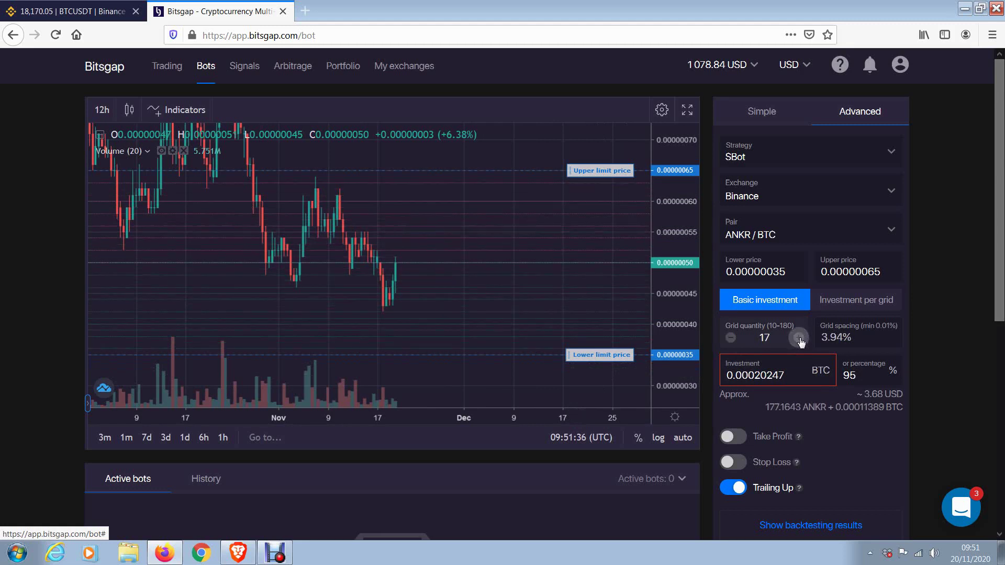
click(798, 338)
click(799, 337)
click(799, 337)
click(799, 337)
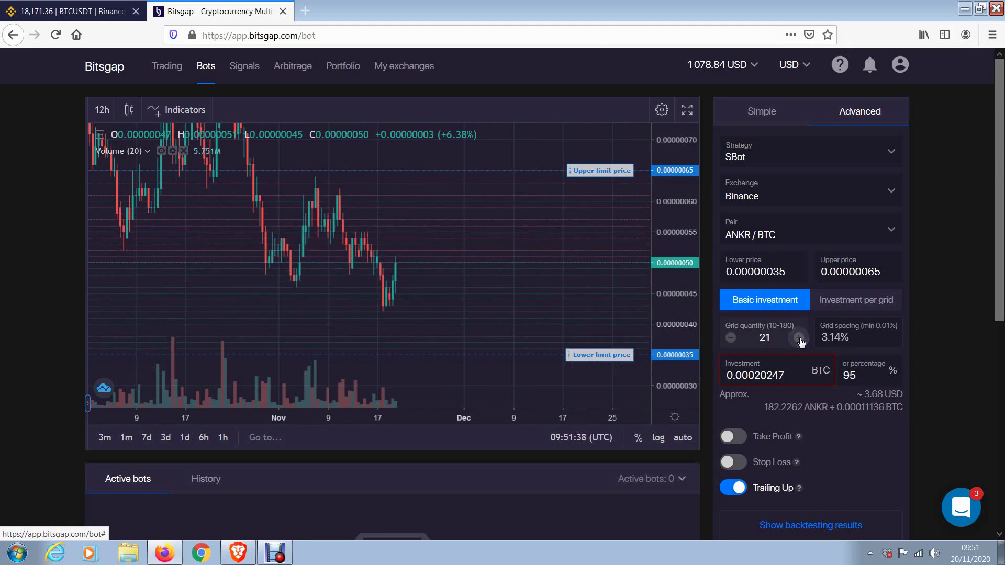
click(798, 338)
click(799, 338)
click(799, 338)
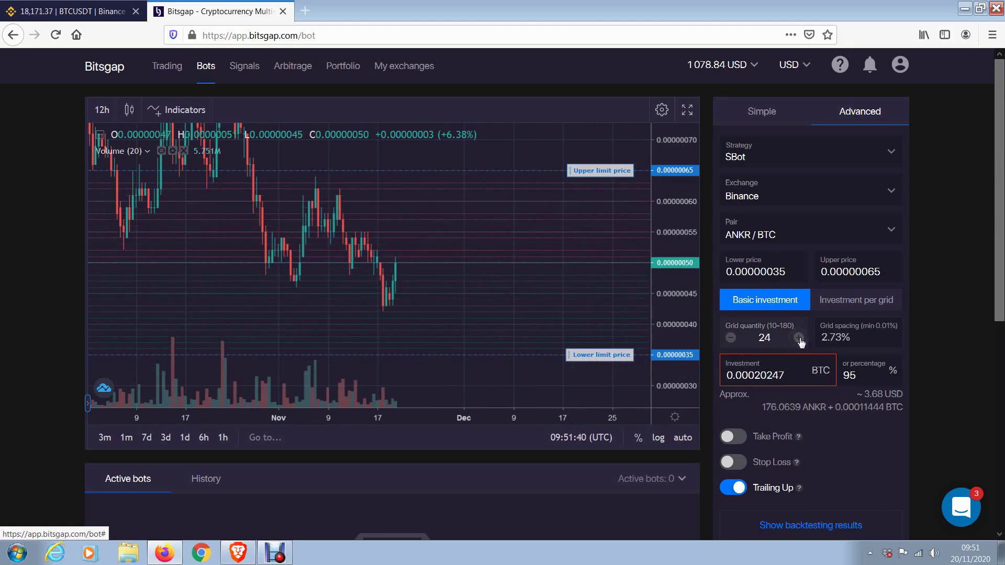
click(799, 338)
click(799, 338)
click(799, 338)
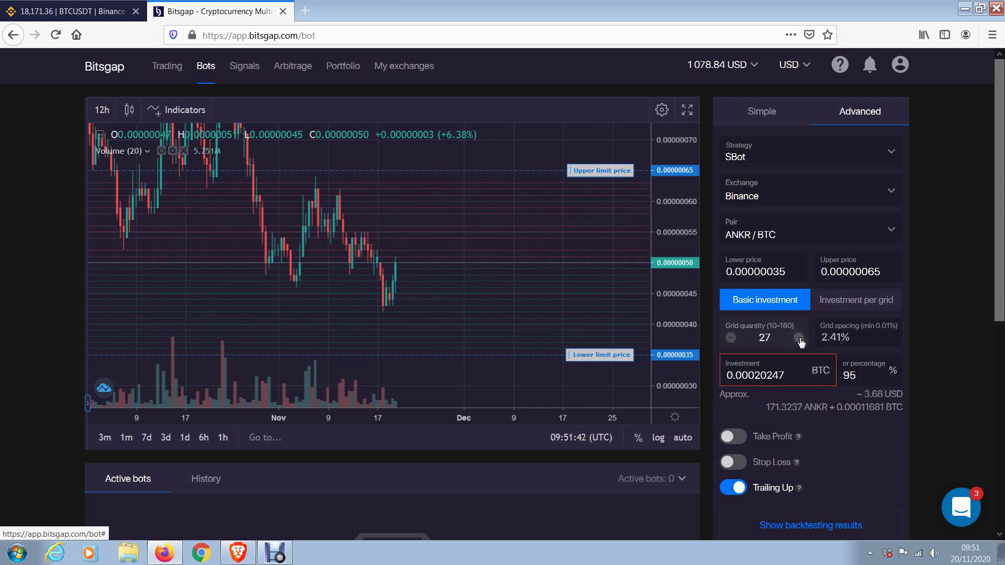
click(799, 339)
click(799, 338)
click(799, 338)
click(799, 338)
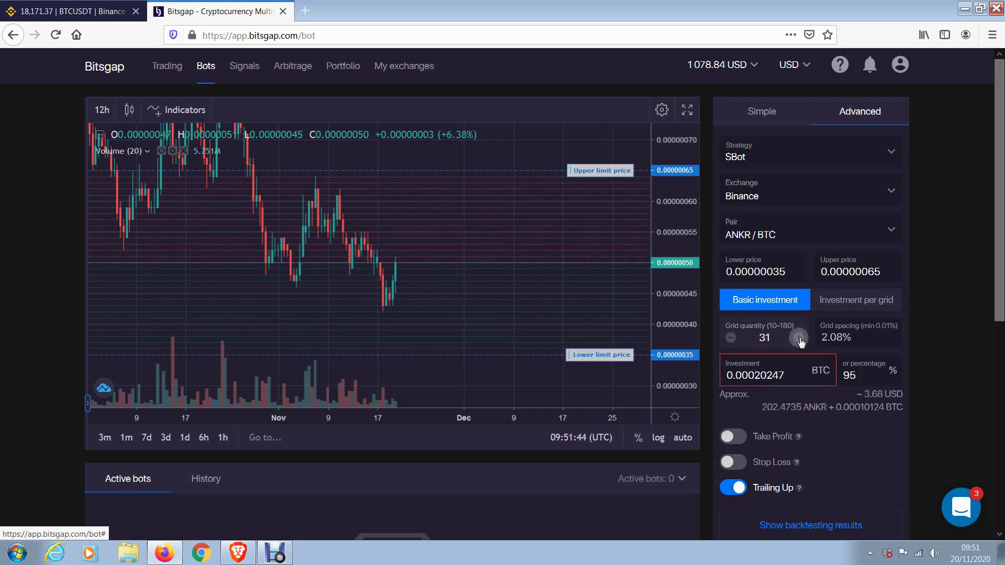
click(799, 339)
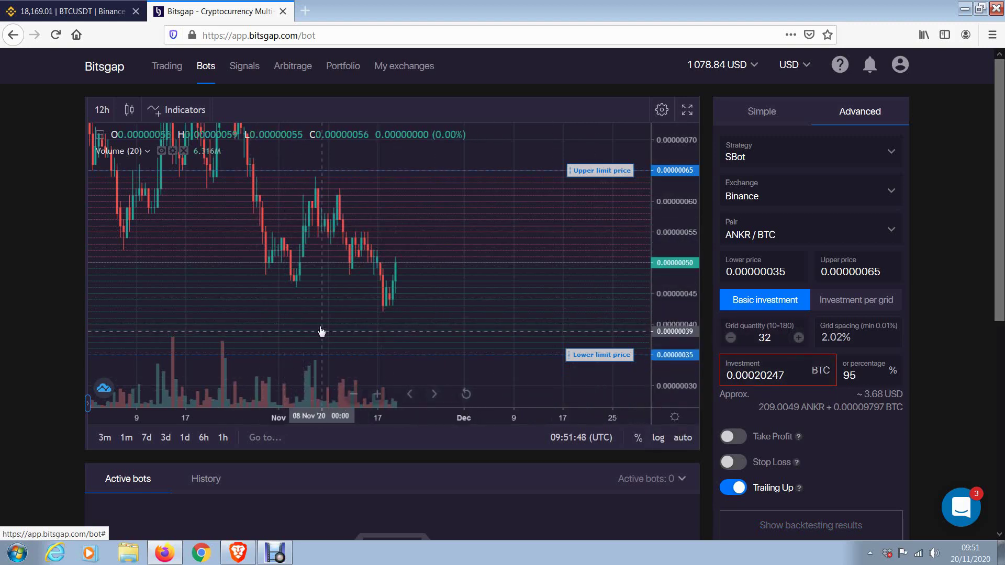
Compare the ANKR/BTC price swings from September to November with the grid lines between the limit prices
scroll(440, 286, down, 4)
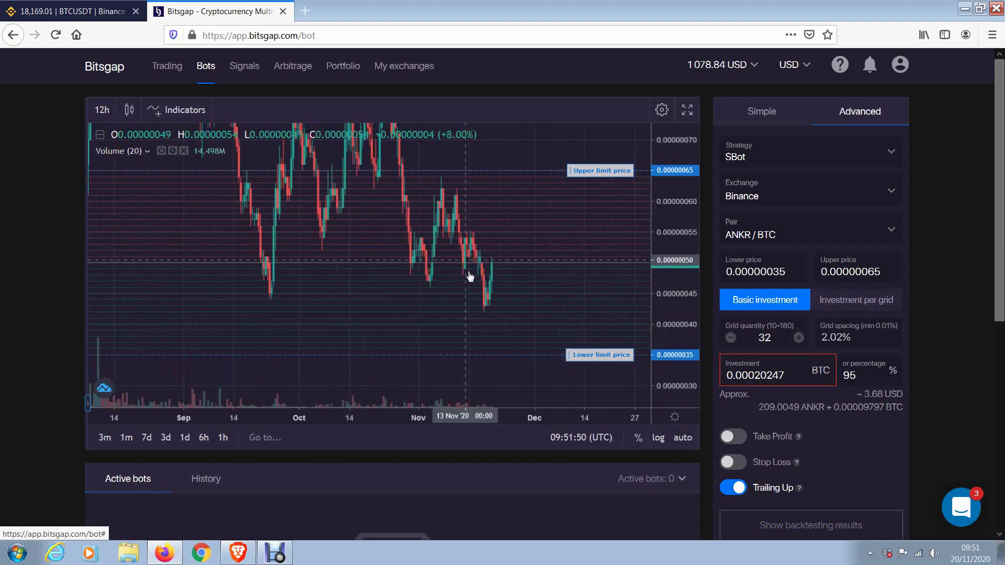
scroll(413, 252, up, 3)
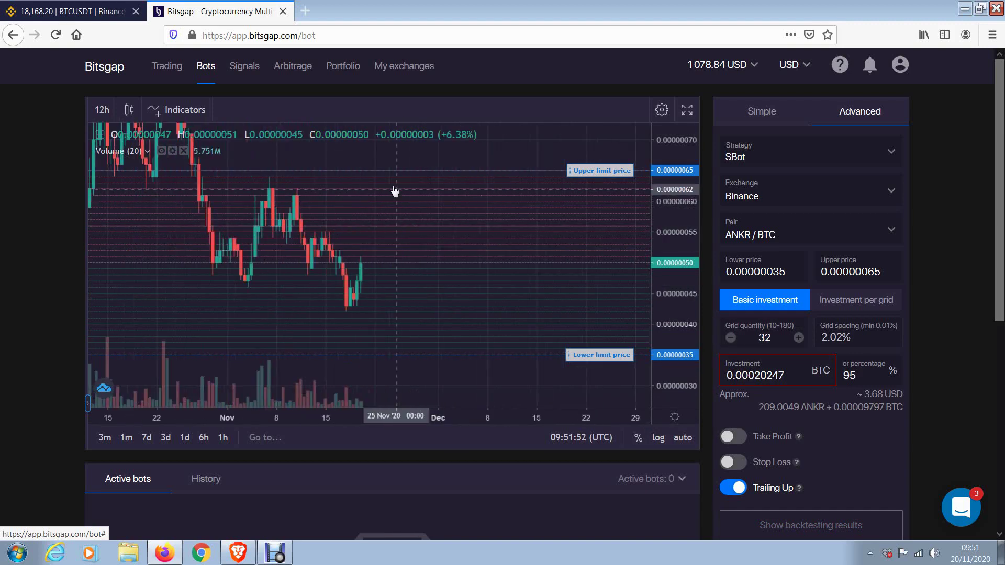
drag(332, 160, 546, 184)
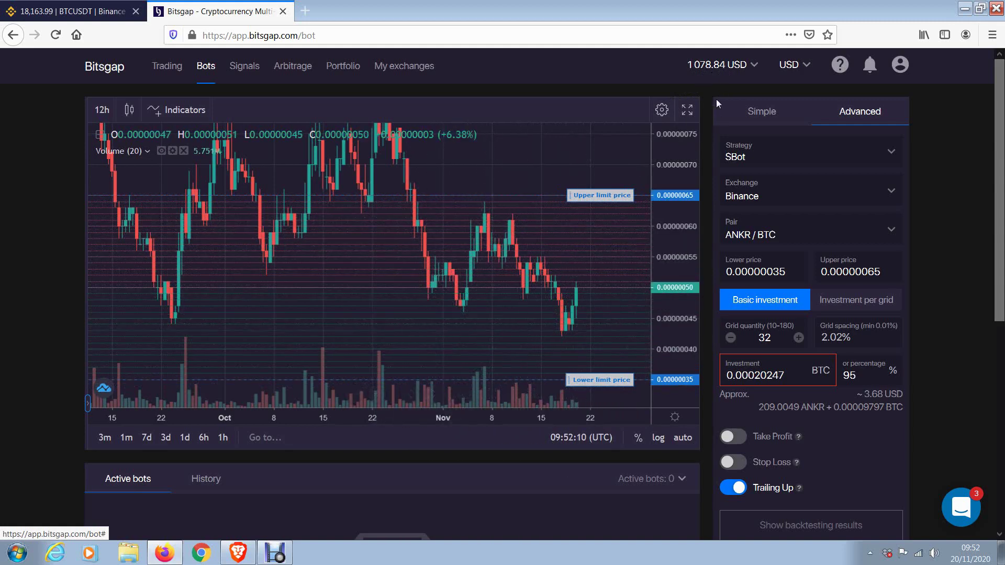
Check the minimum BTC balance required to start the ANKR/BTC bot
scroll(859, 227, down, 5)
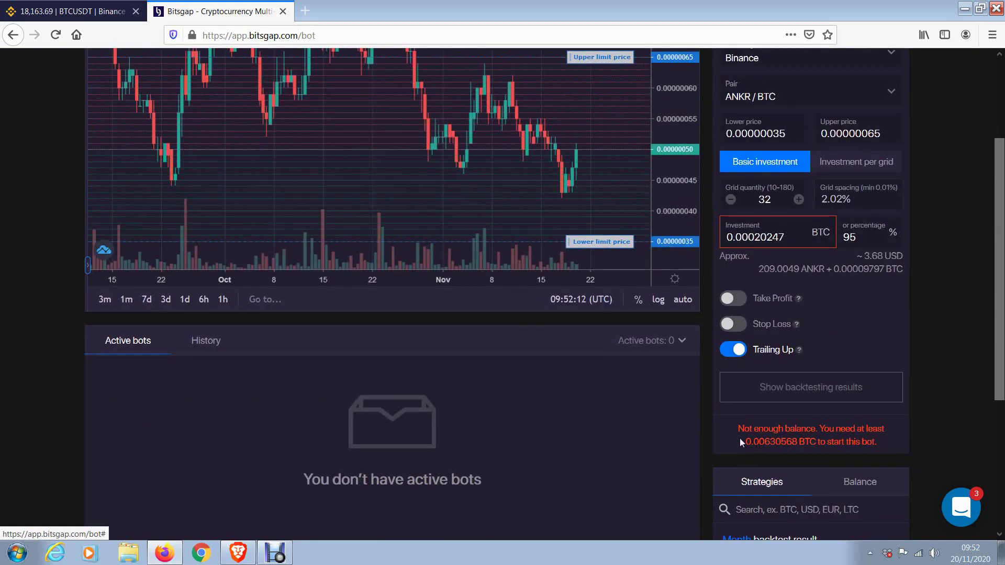
drag(752, 428, 880, 441)
click(880, 441)
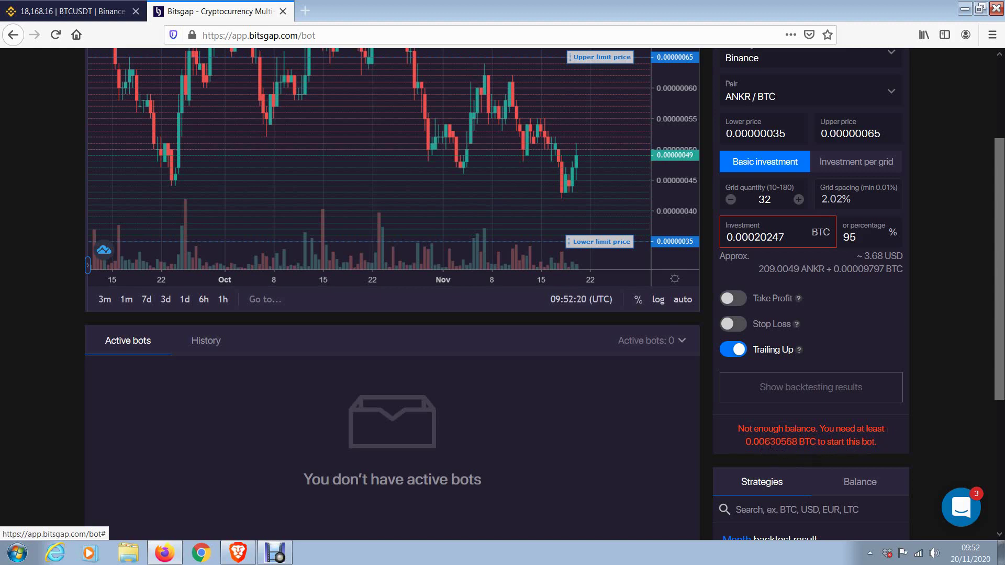
scroll(797, 446, up, 5)
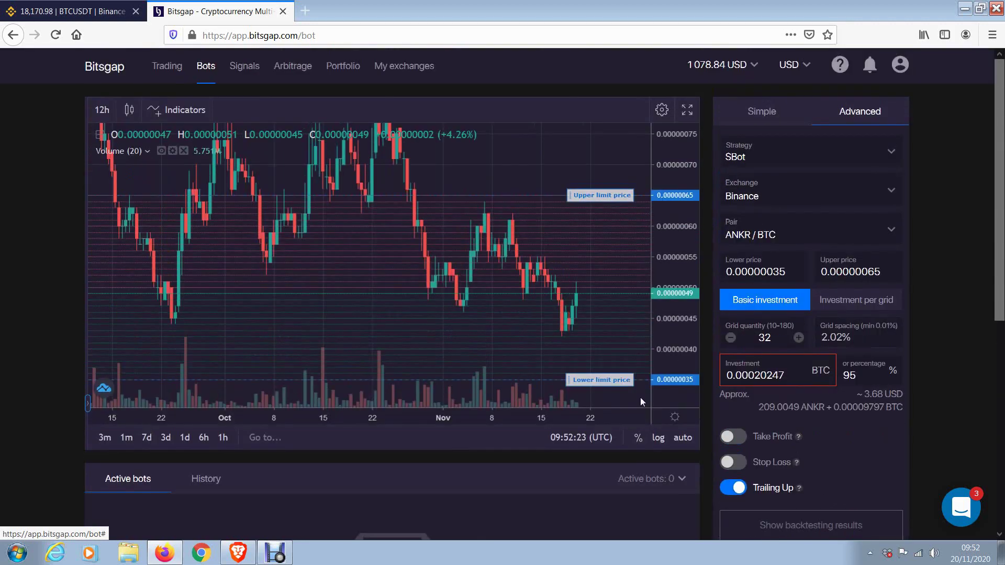
Examine the ANKR/BTC 12-hour price history from July to November against the grid lines and limit prices
scroll(575, 350, up, 2)
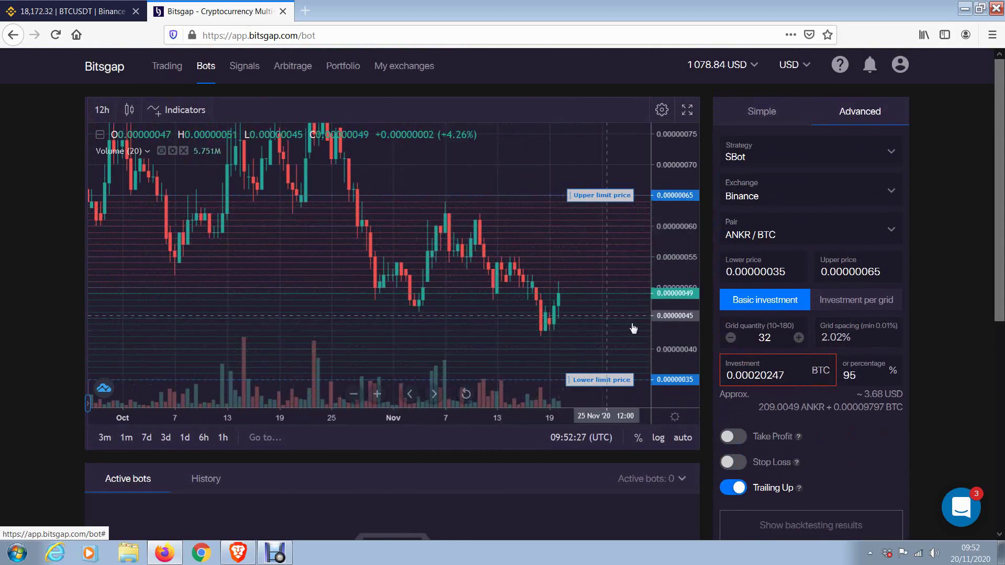
scroll(540, 321, up, 1)
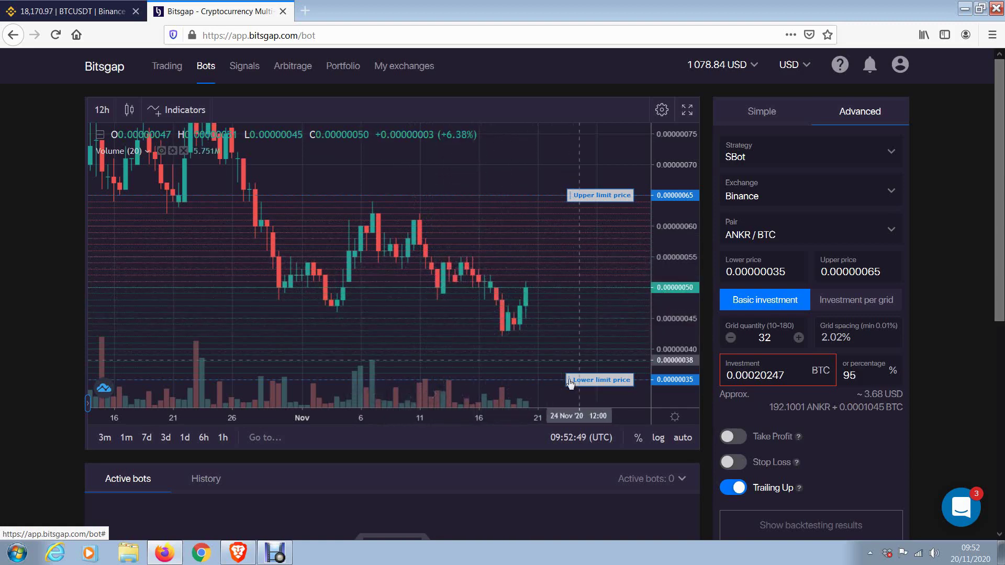
scroll(563, 224, down, 1)
scroll(564, 224, down, 1)
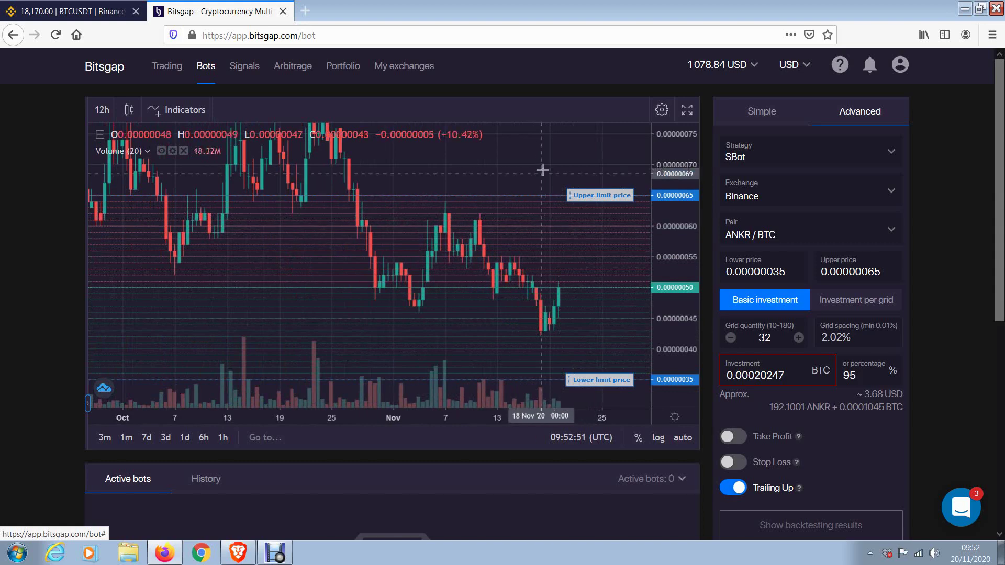
scroll(544, 168, down, 1)
scroll(544, 167, down, 1)
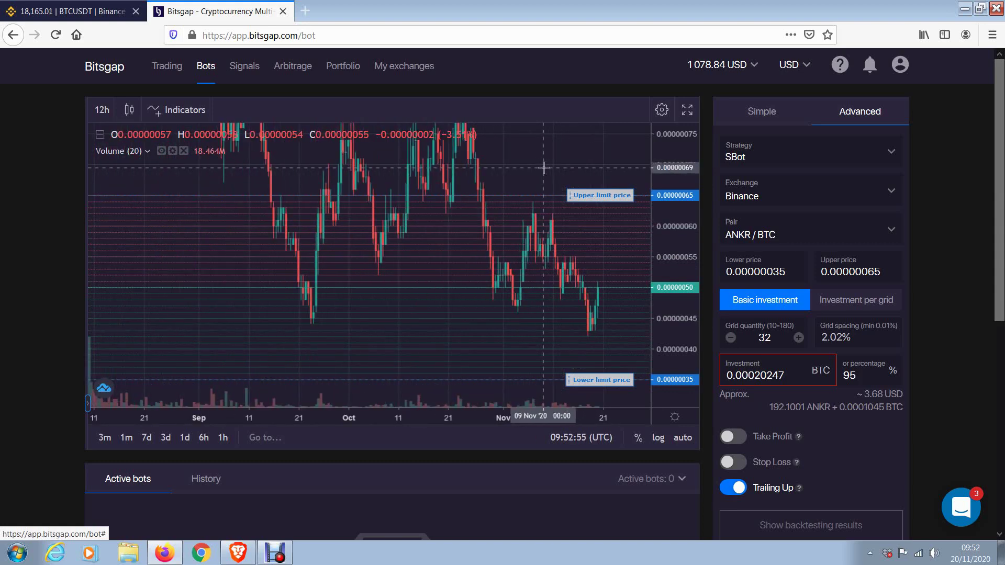
scroll(601, 253, down, 1)
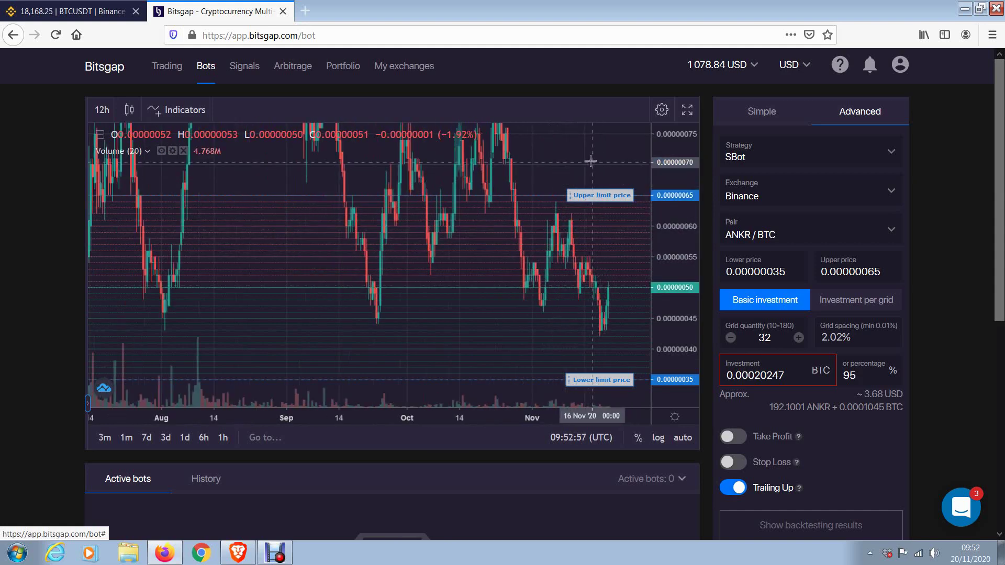
drag(590, 162, 425, 182)
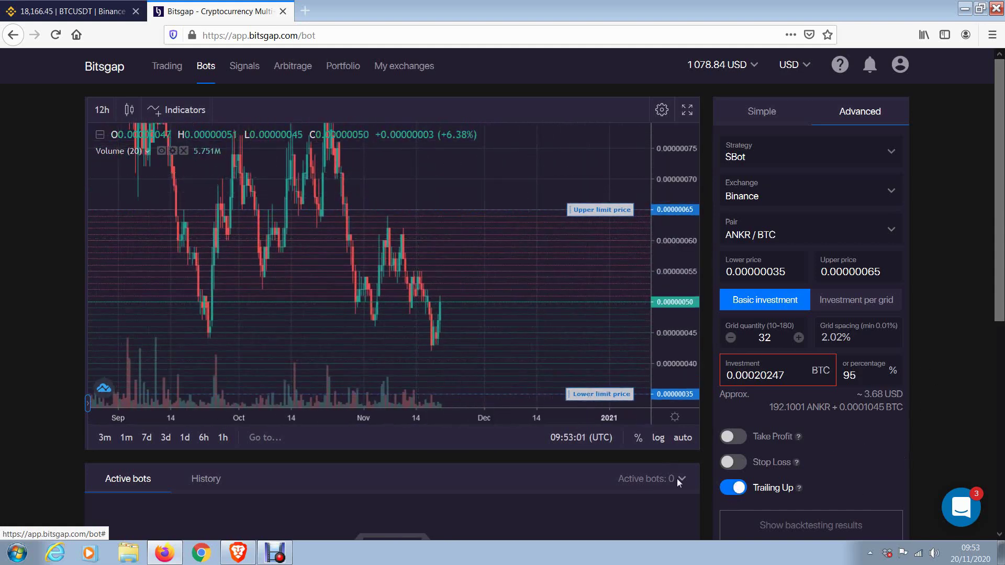
scroll(386, 329, down, 2)
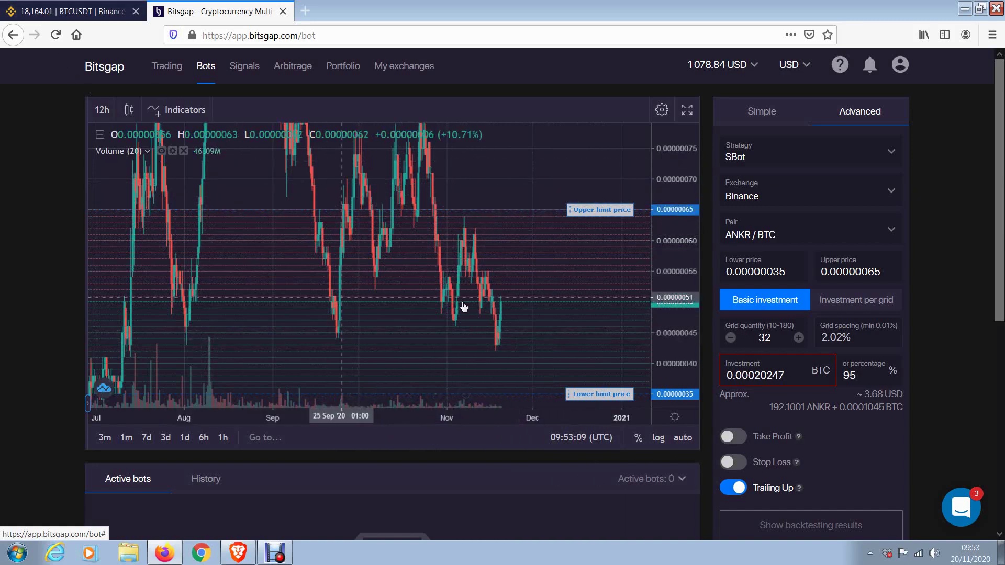
drag(532, 182, 427, 189)
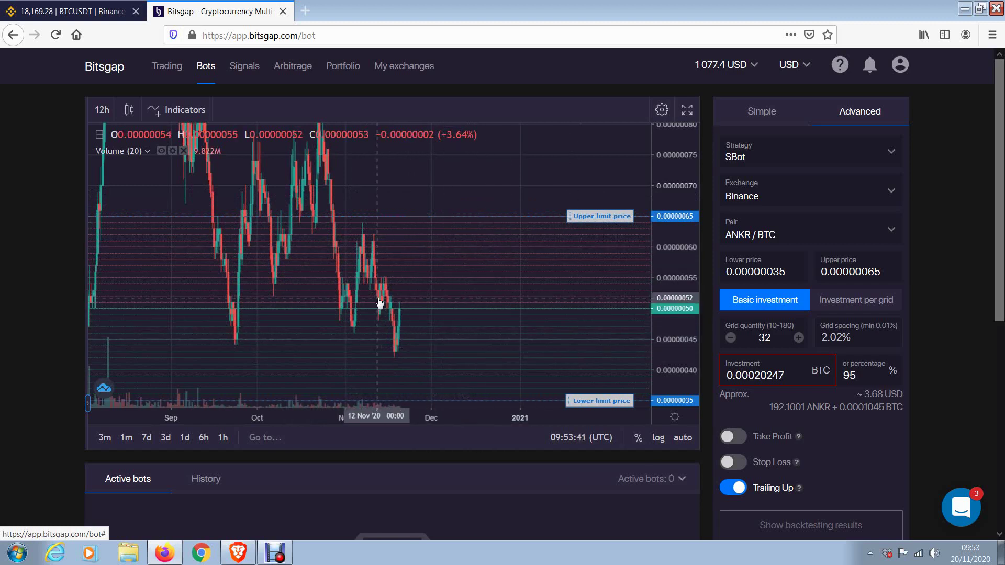
Set the ANKR/BTC chart interval to 1 minute
click(104, 112)
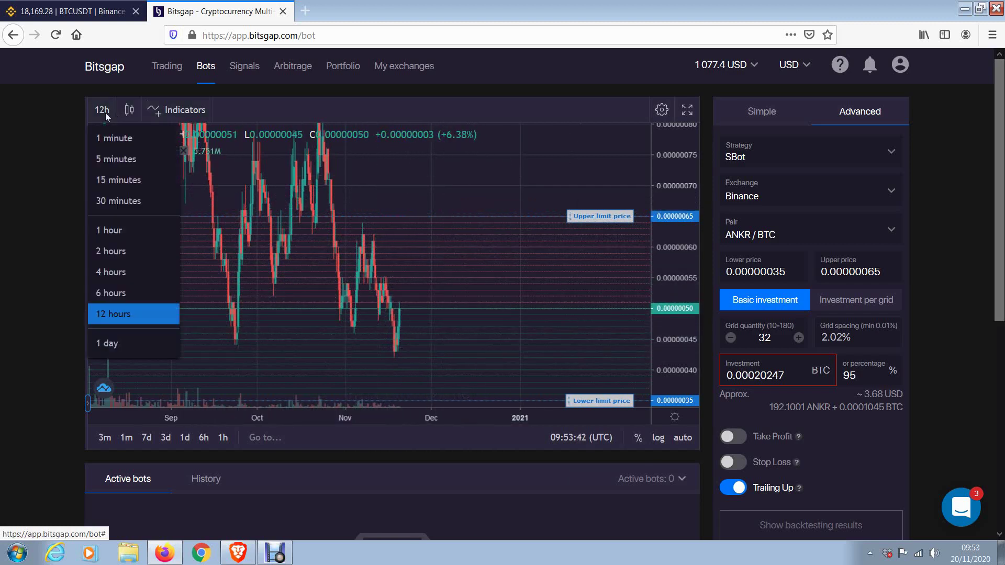
click(118, 142)
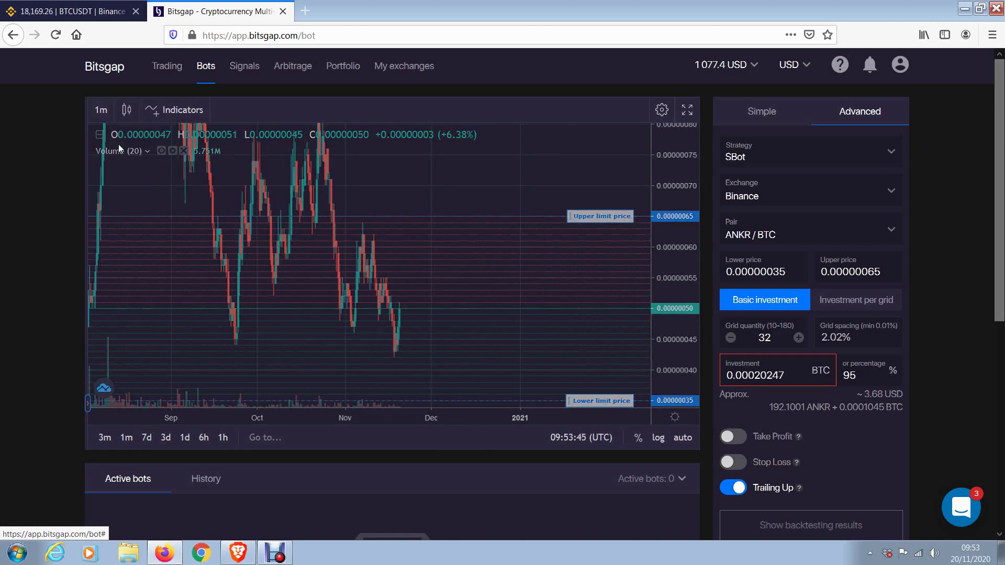
scroll(431, 339, down, 5)
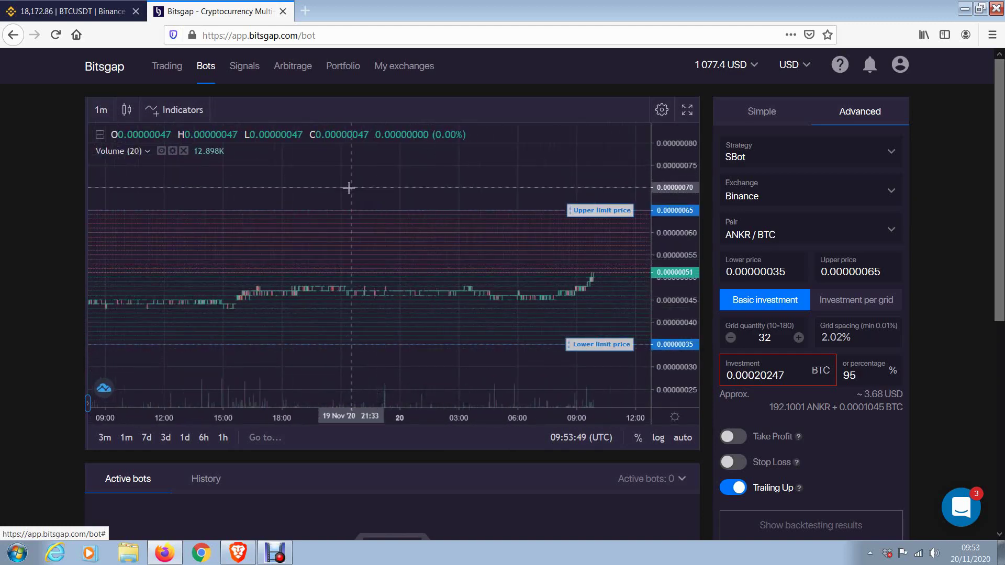
Examine the one-minute ANKR/BTC candles of 20 November to see how the price moves between grid lines
drag(348, 188, 423, 186)
scroll(422, 185, up, 5)
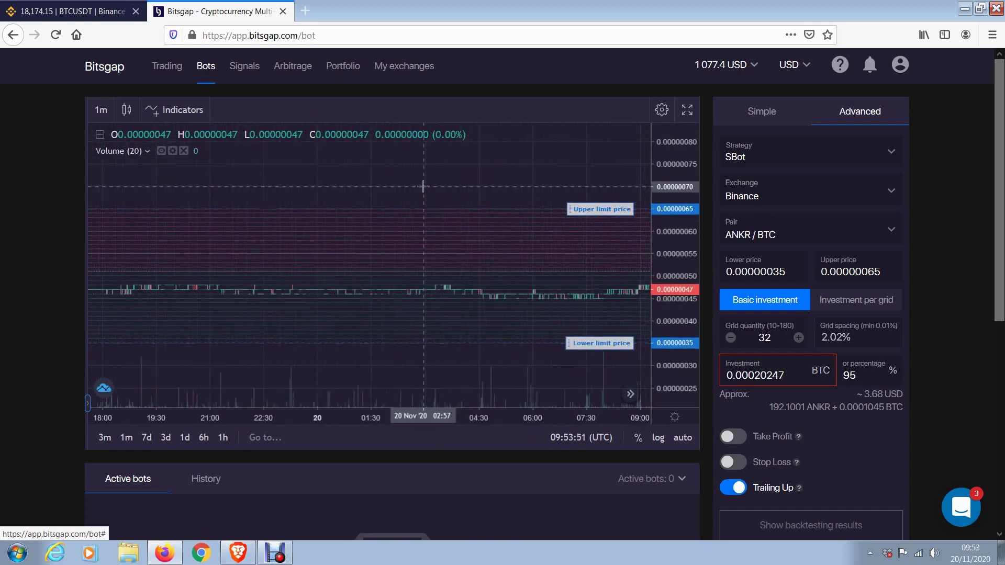
scroll(421, 184, up, 2)
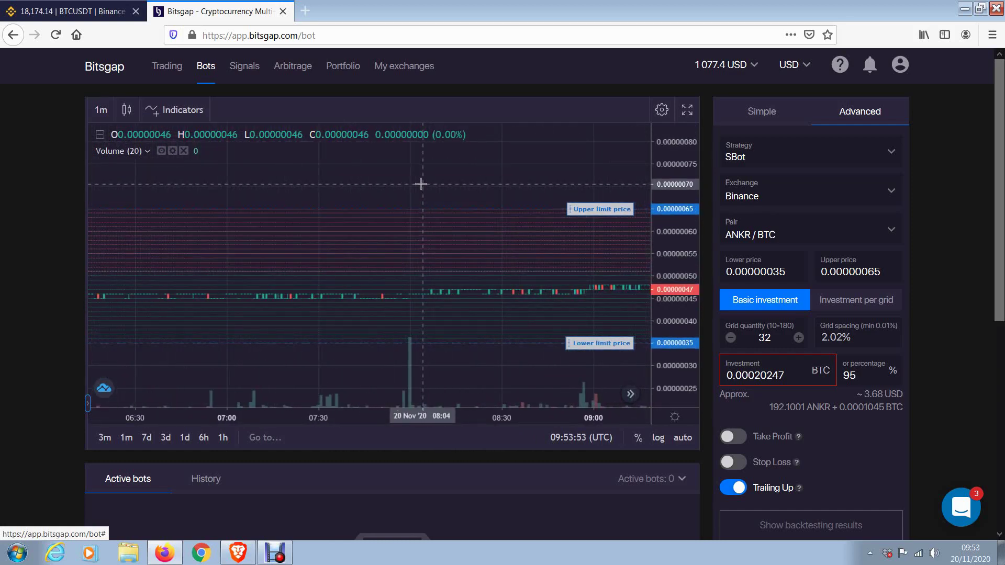
drag(396, 186, 580, 189)
scroll(580, 189, up, 2)
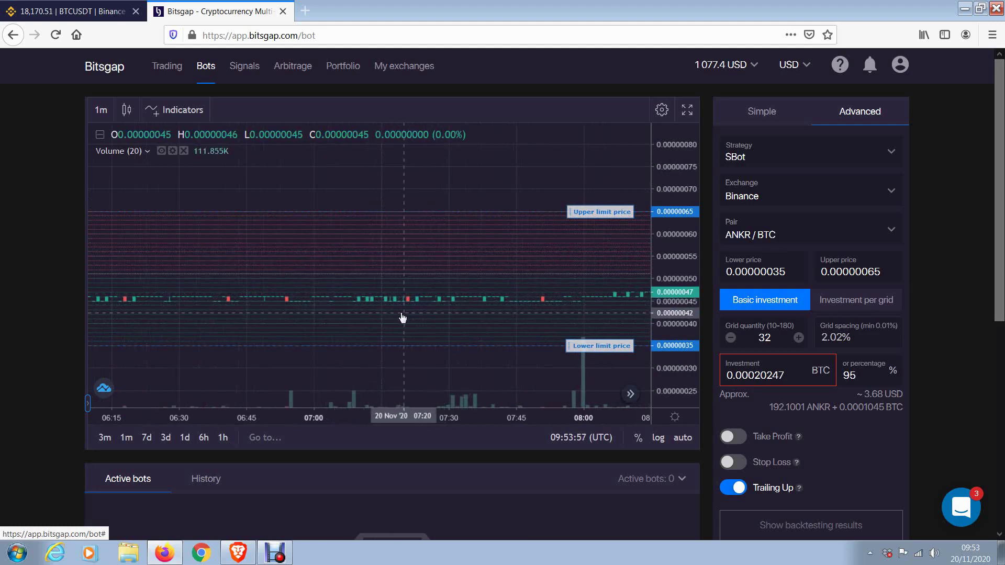
scroll(342, 307, up, 5)
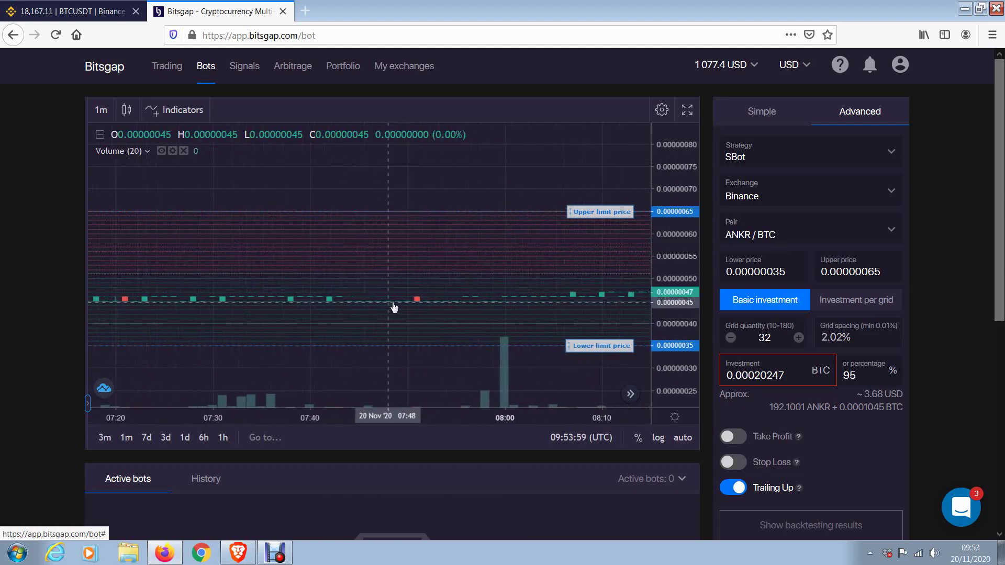
scroll(396, 308, down, 3)
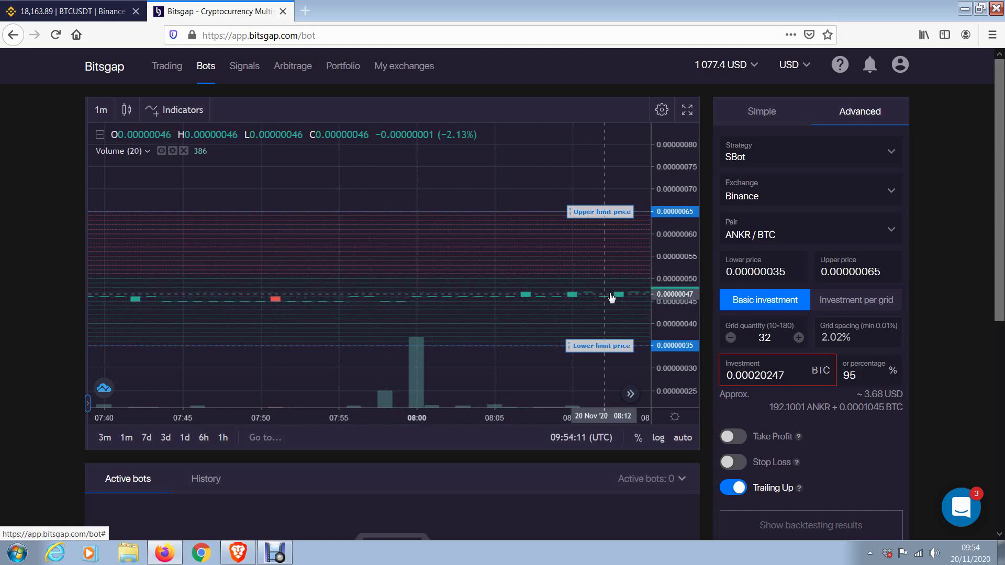
drag(619, 202, 565, 181)
scroll(567, 186, down, 5)
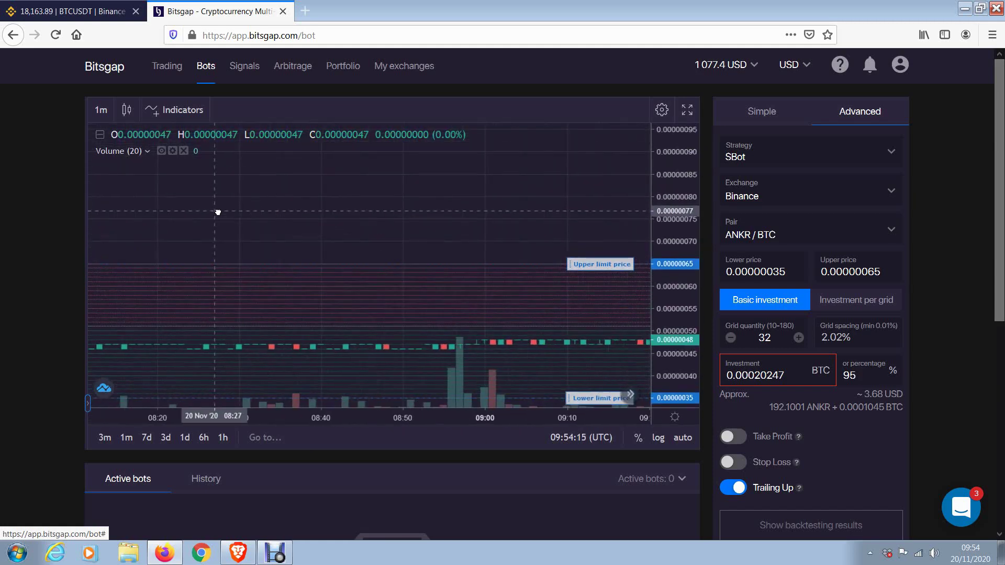
Return the one-minute chart to the most recent candles and compare the latest ANKR/BTC price movement with both limit prices
click(630, 394)
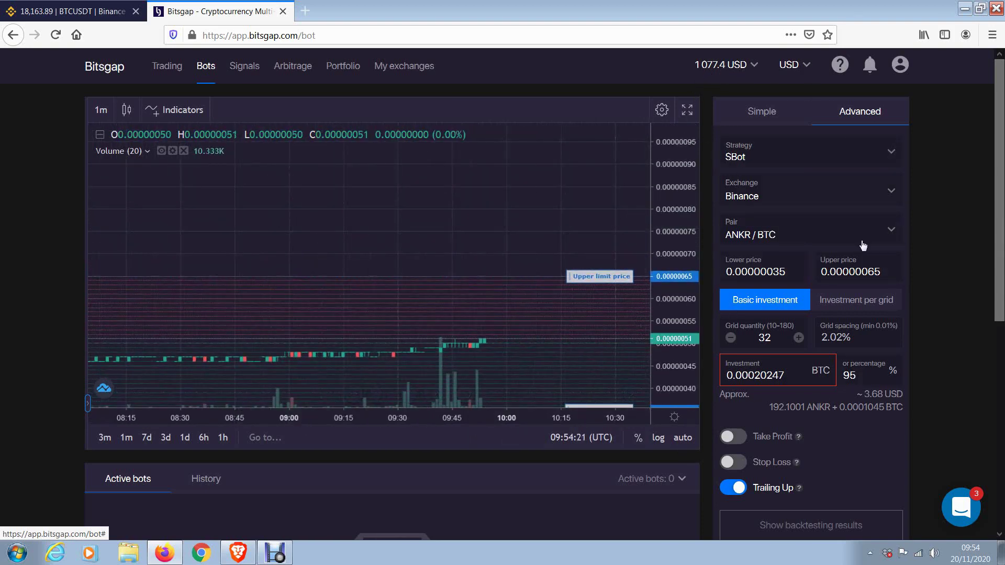
drag(572, 225, 509, 157)
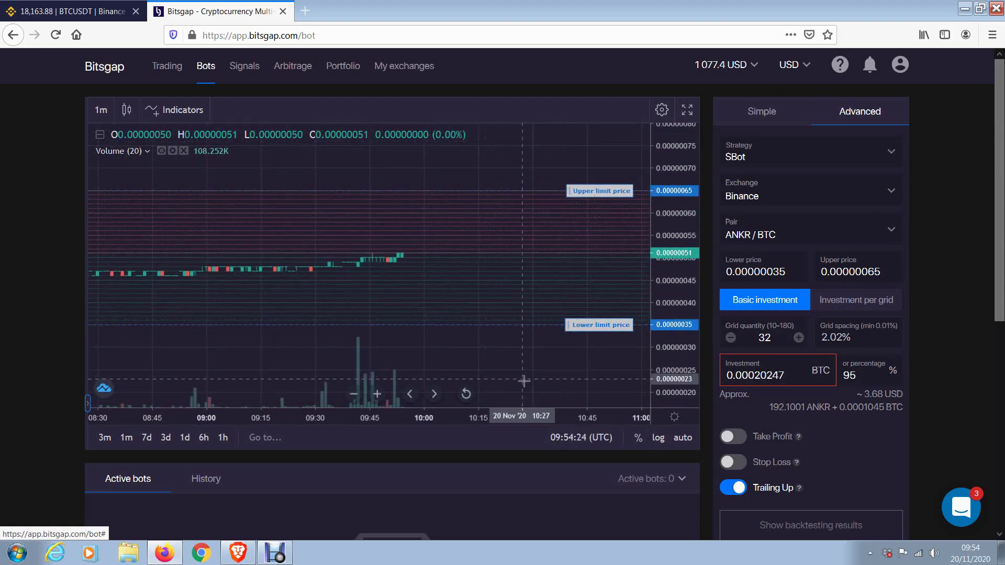
scroll(366, 229, down, 5)
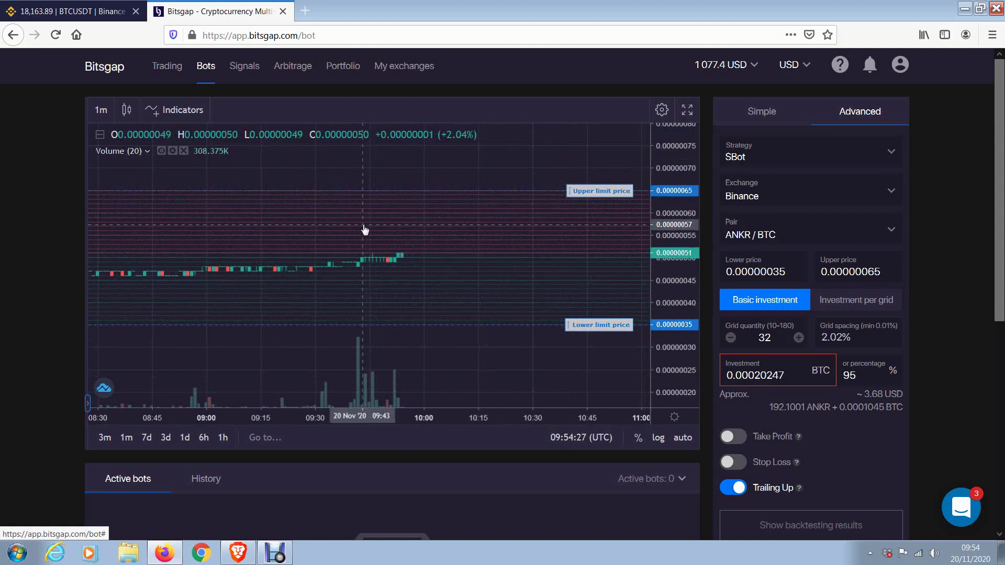
scroll(403, 244, down, 3)
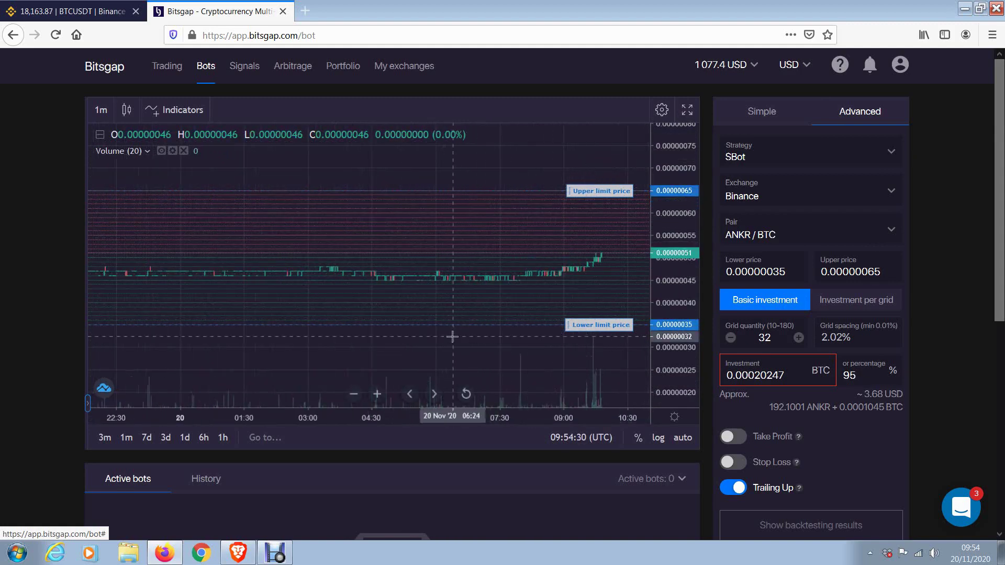
Switch to Binance, search the trading pairs for "ank" and open the ANKR/BTC market
click(62, 7)
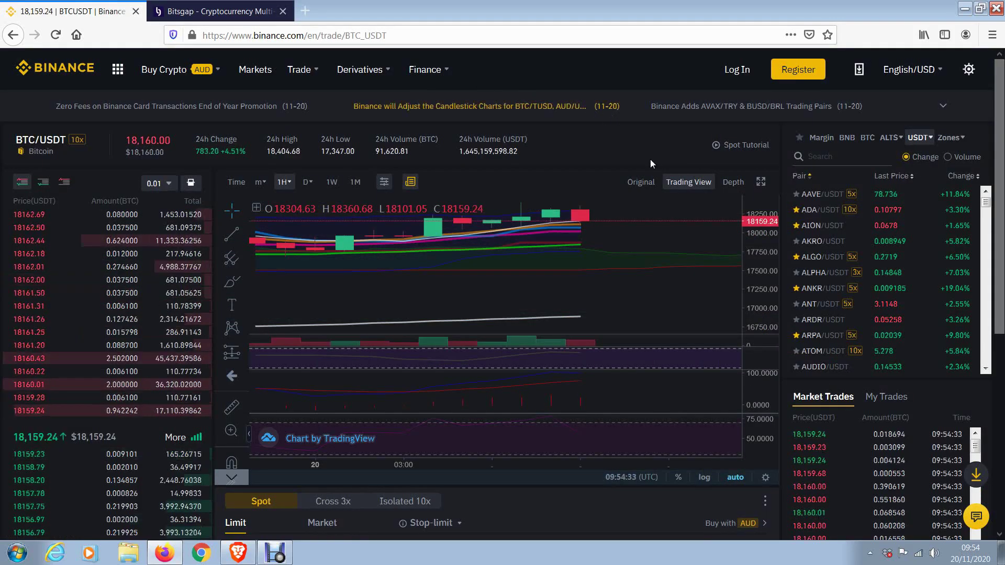
click(831, 157)
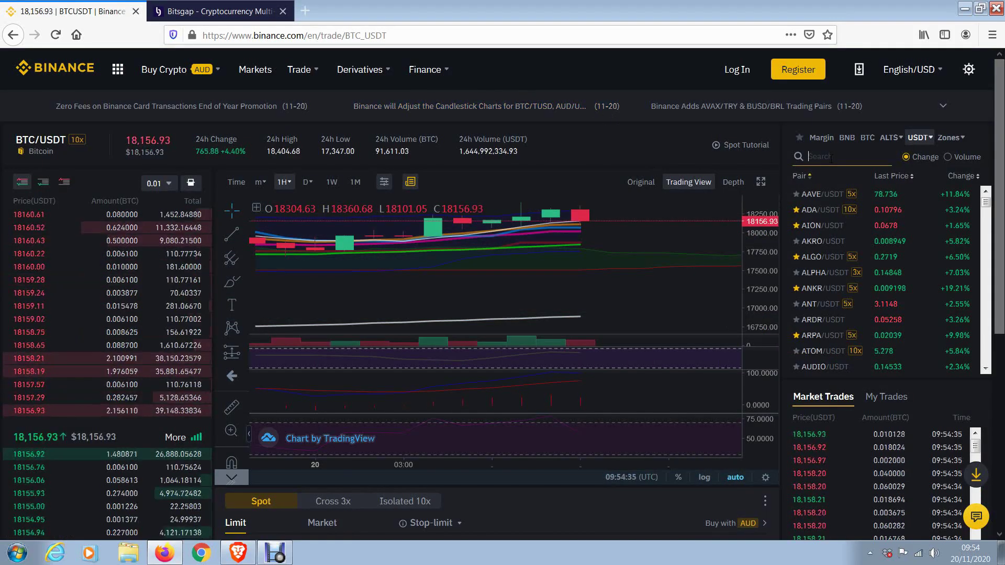
text(ank)
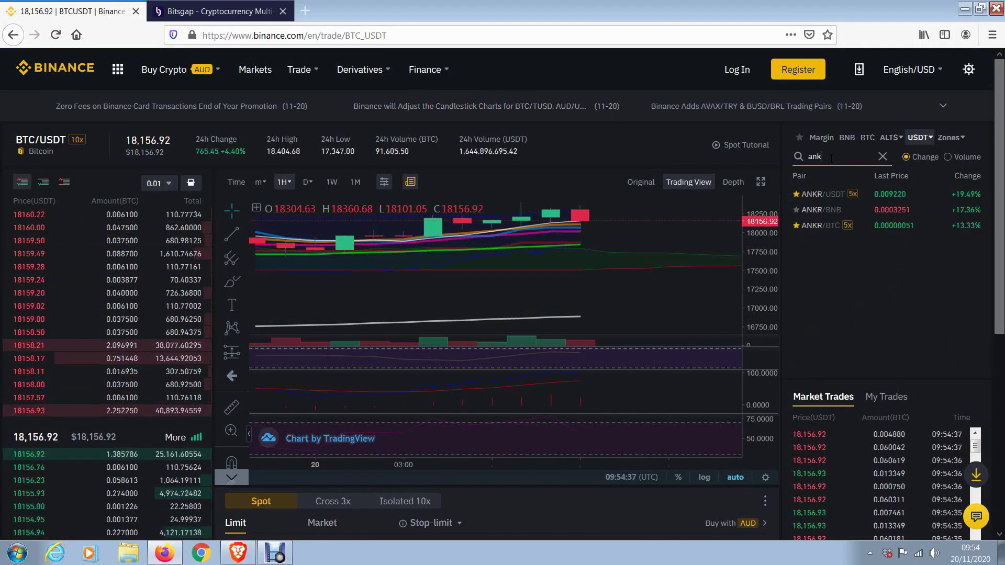
click(827, 226)
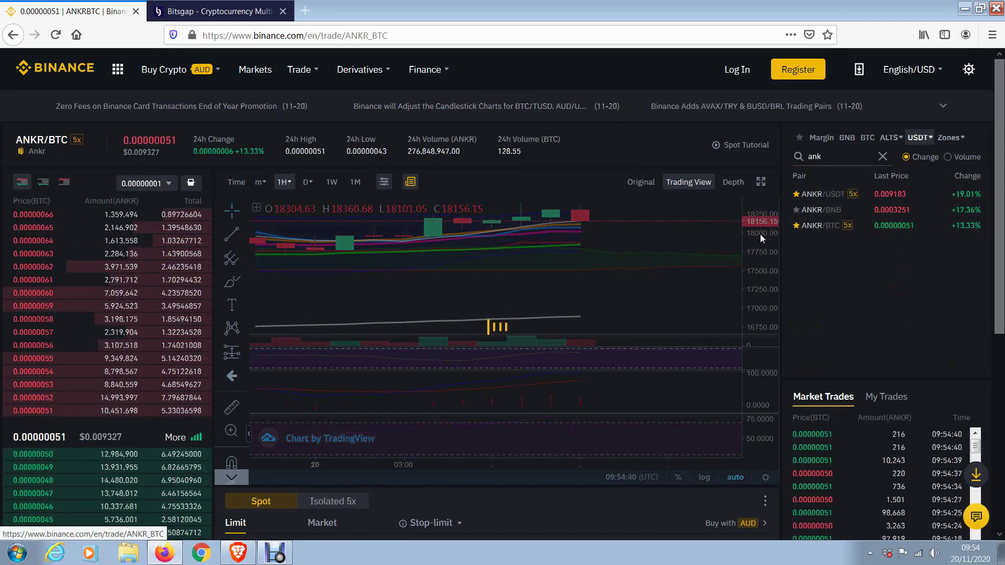
View the hourly ANKR/BTC chart in full-screen mode and check the pair's 24-hour volume in BTC
click(755, 187)
scroll(762, 191, down, 5)
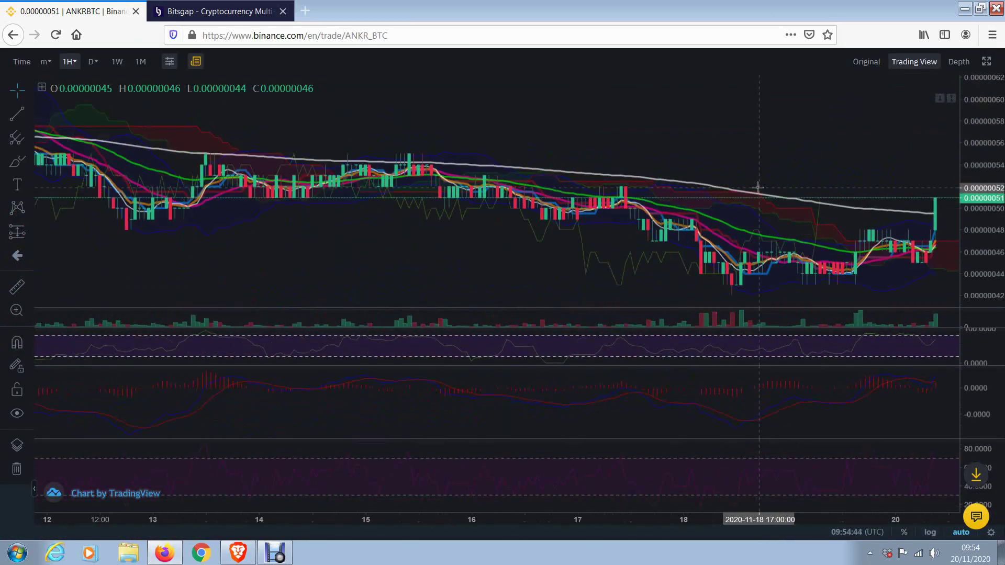
drag(800, 150, 585, 225)
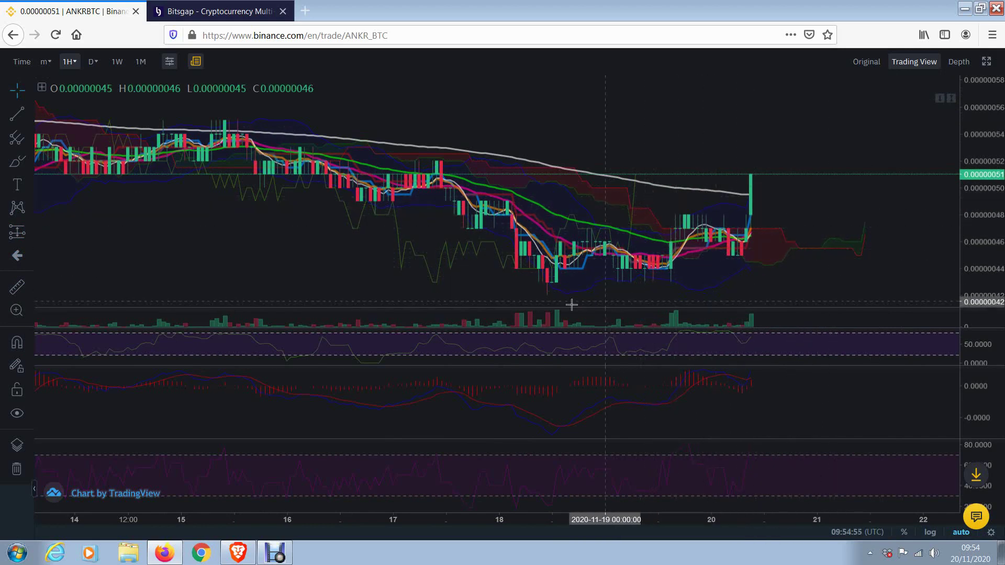
click(987, 61)
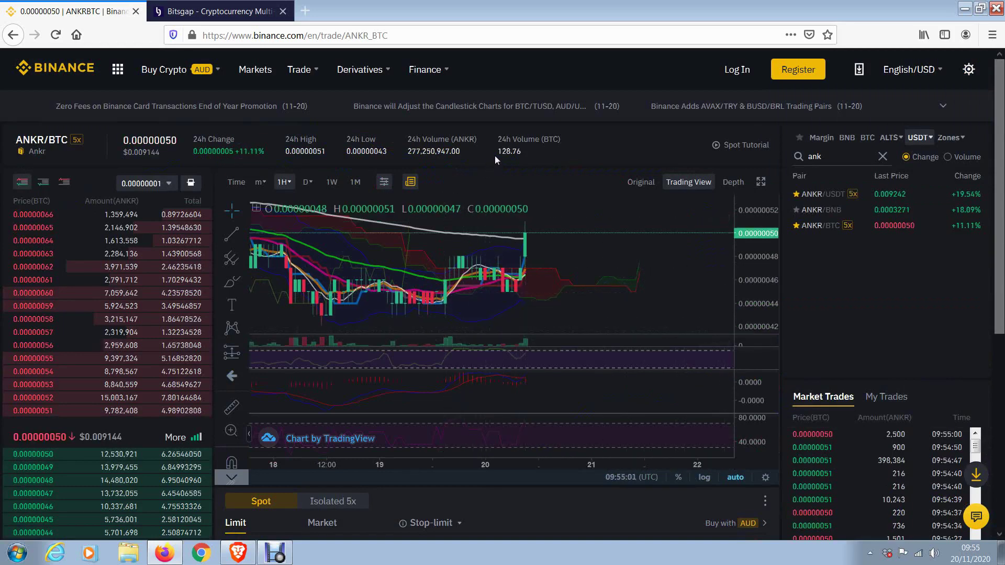
drag(496, 150, 522, 156)
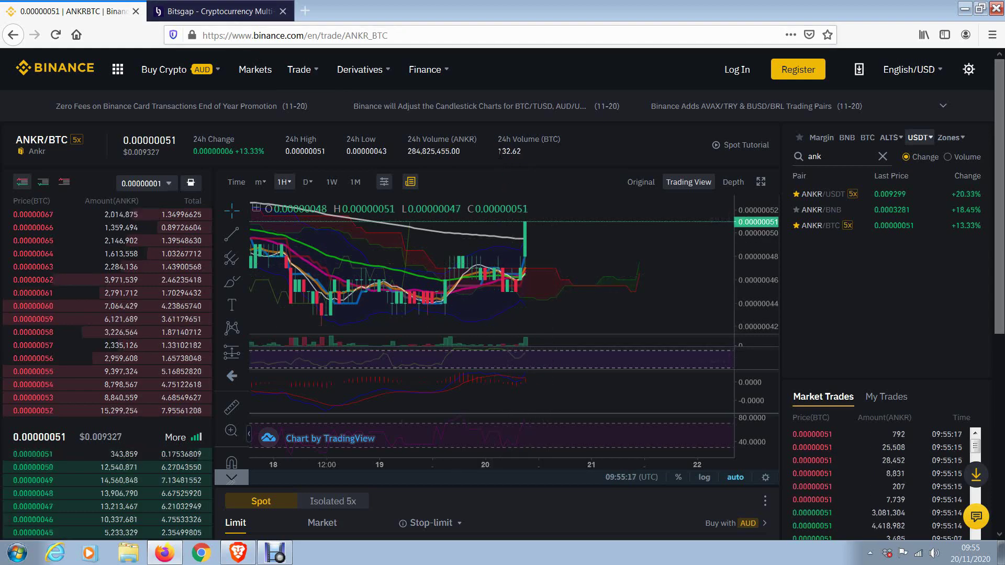
drag(513, 157, 518, 151)
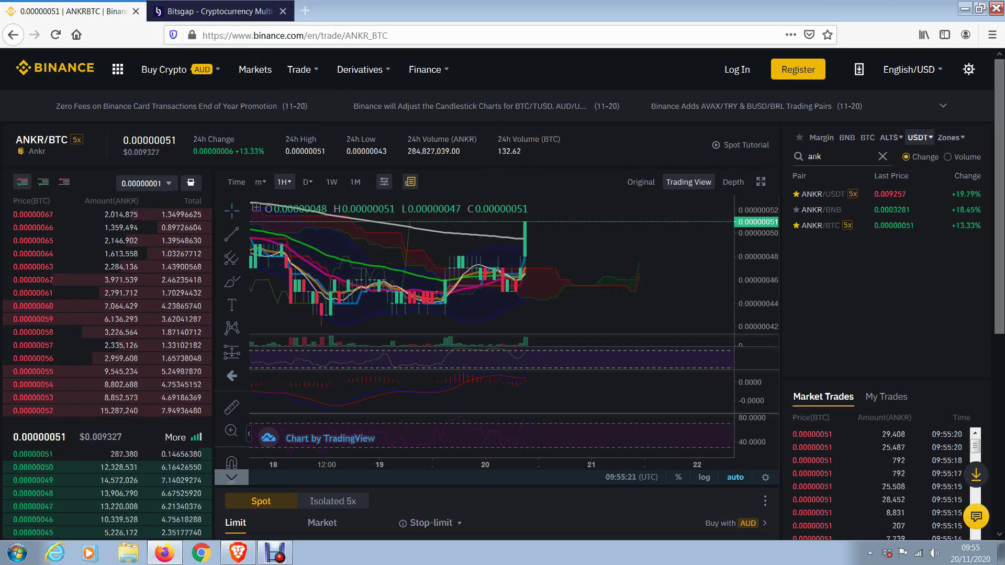
Search the trading pairs for "doge" and open the DOGE/BTC market
double_click(830, 156)
text(doge)
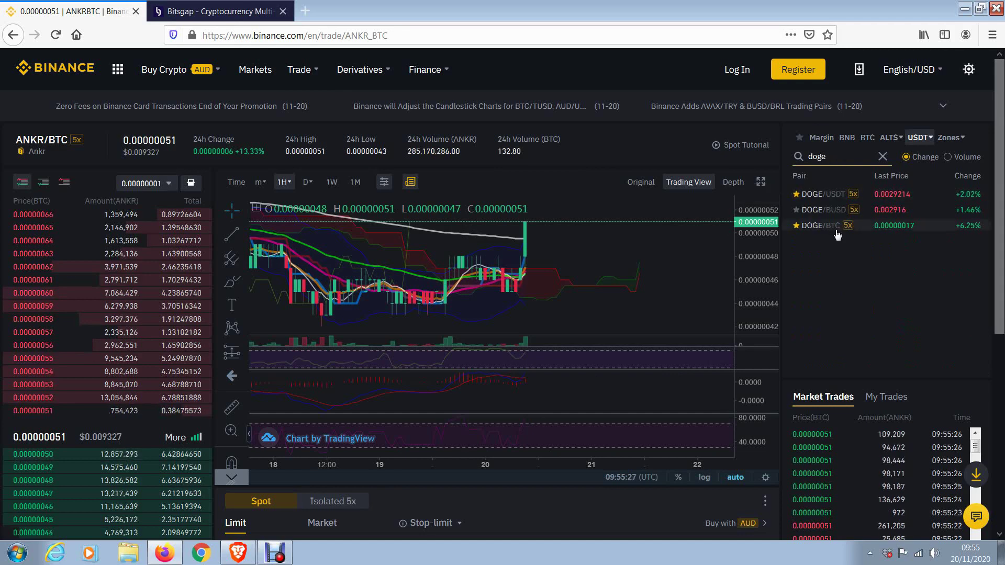
click(838, 230)
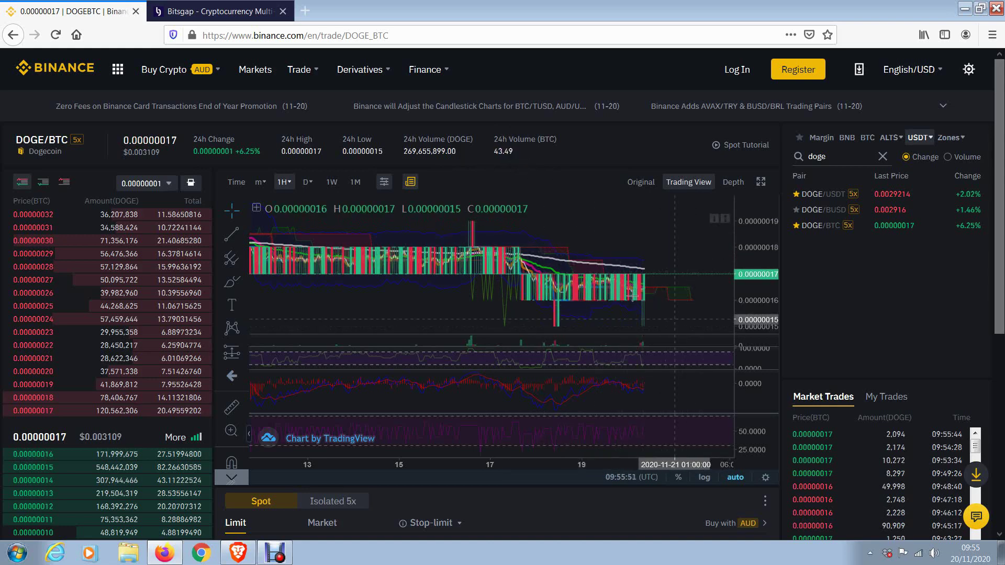
Switch back to Bitsgap and examine the latest one-minute ANKR/BTC candles against the upper and lower limit prices
mouse_move(120, 233)
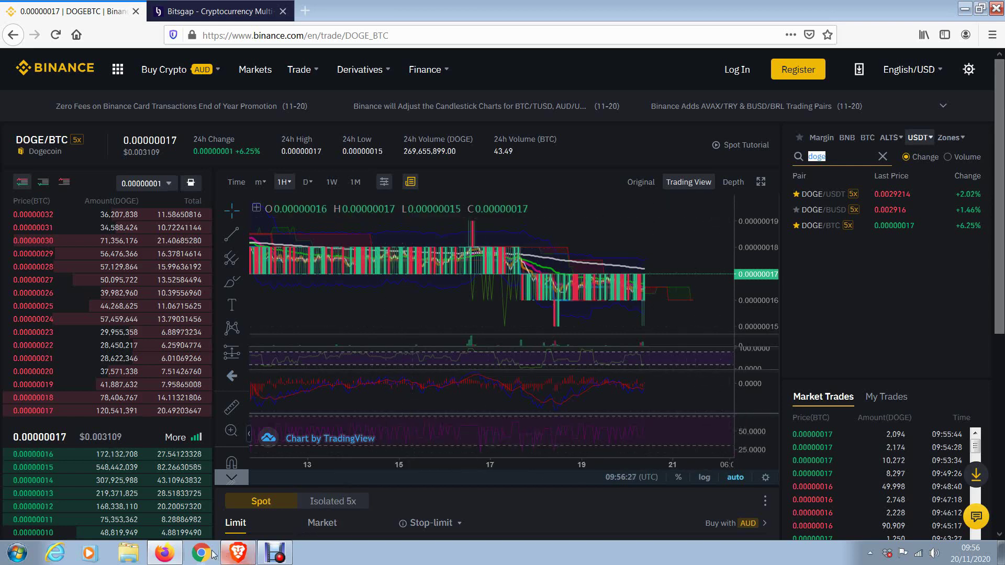
click(174, 555)
click(174, 555)
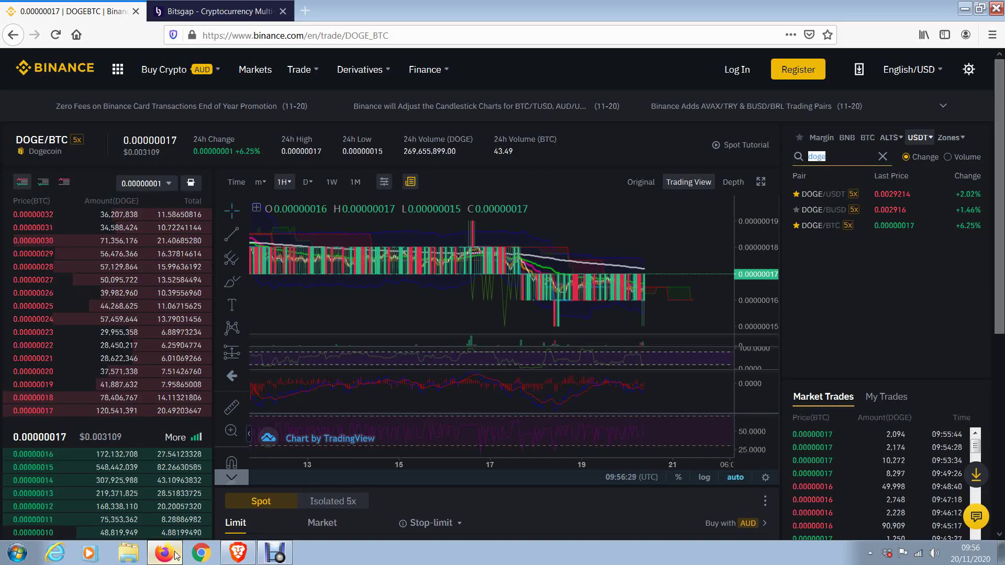
click(212, 8)
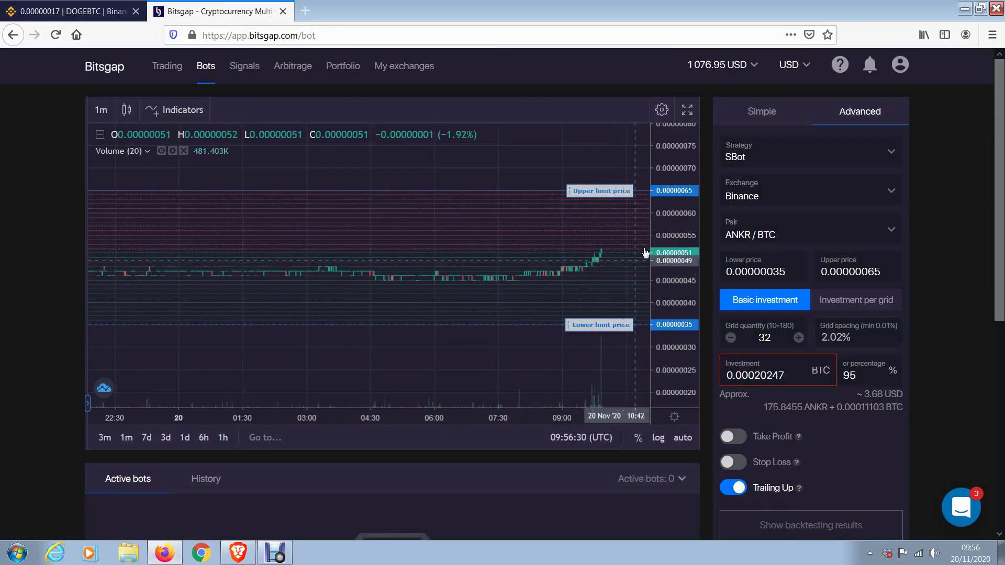
scroll(602, 290, up, 3)
scroll(609, 286, up, 2)
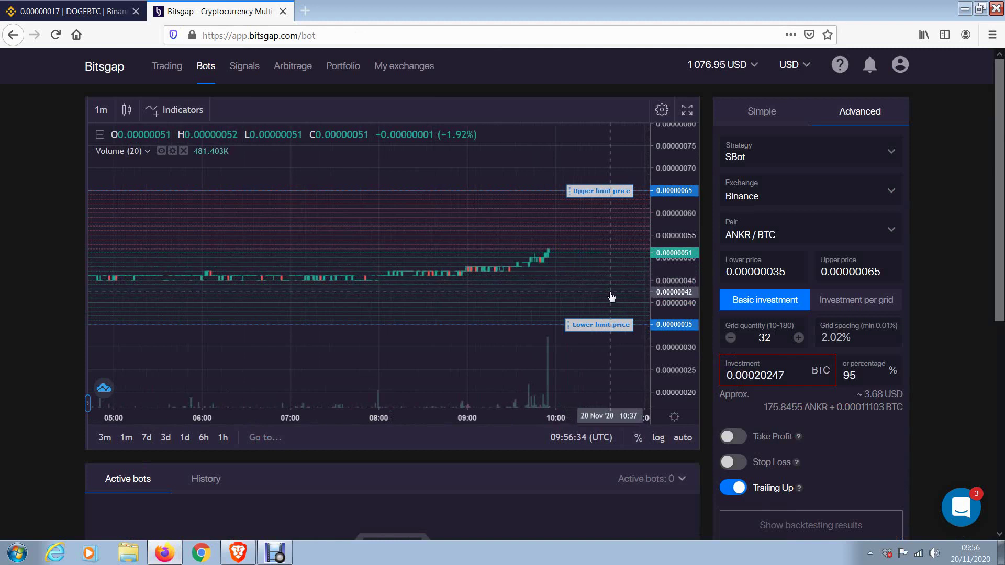
scroll(606, 271, up, 2)
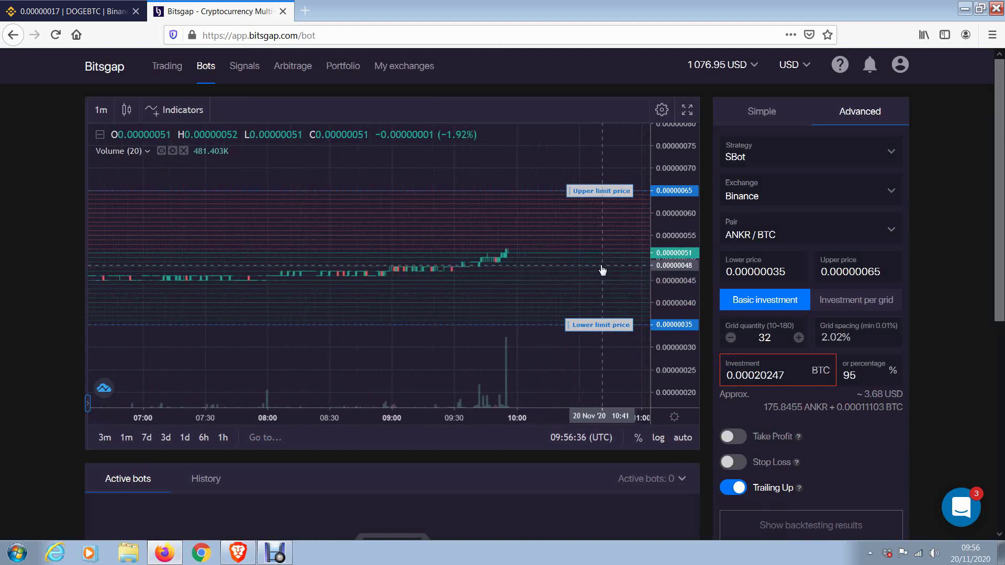
scroll(602, 272, up, 1)
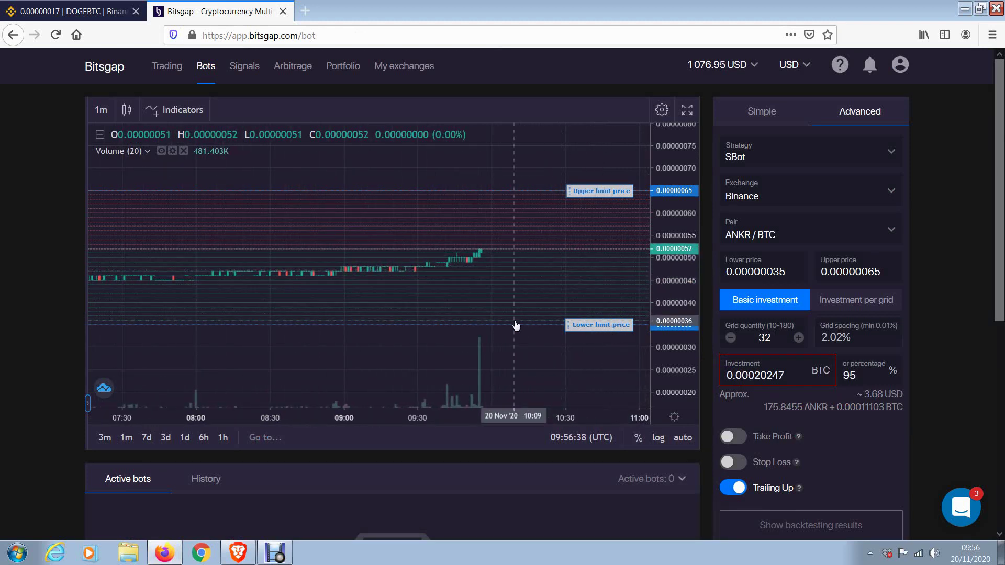
scroll(516, 324, up, 1)
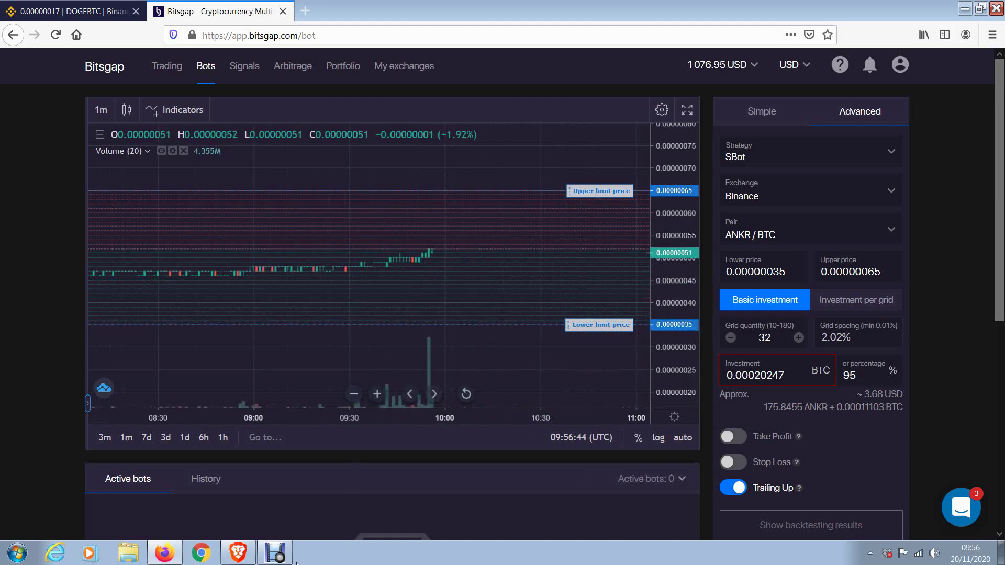
click(274, 555)
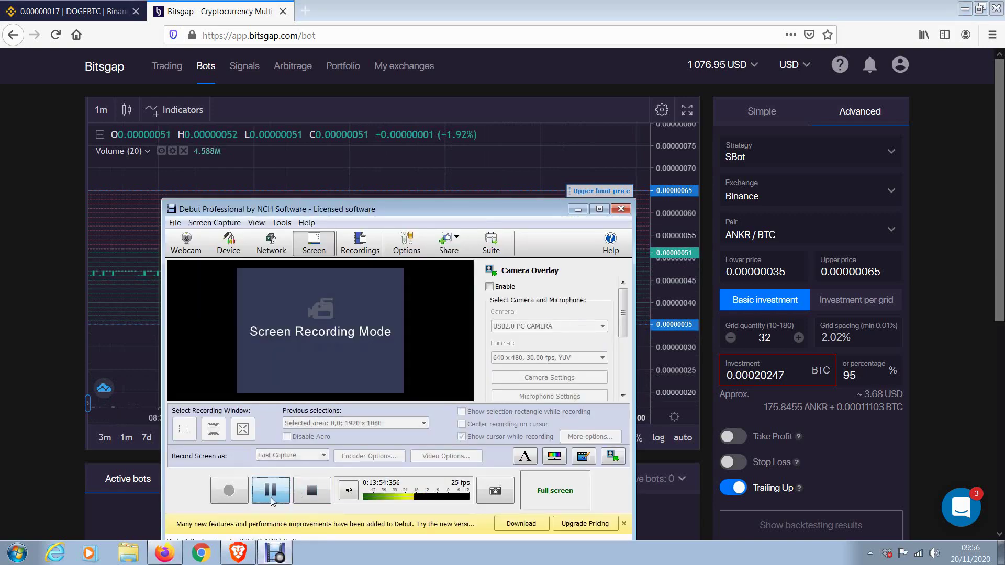
click(271, 491)
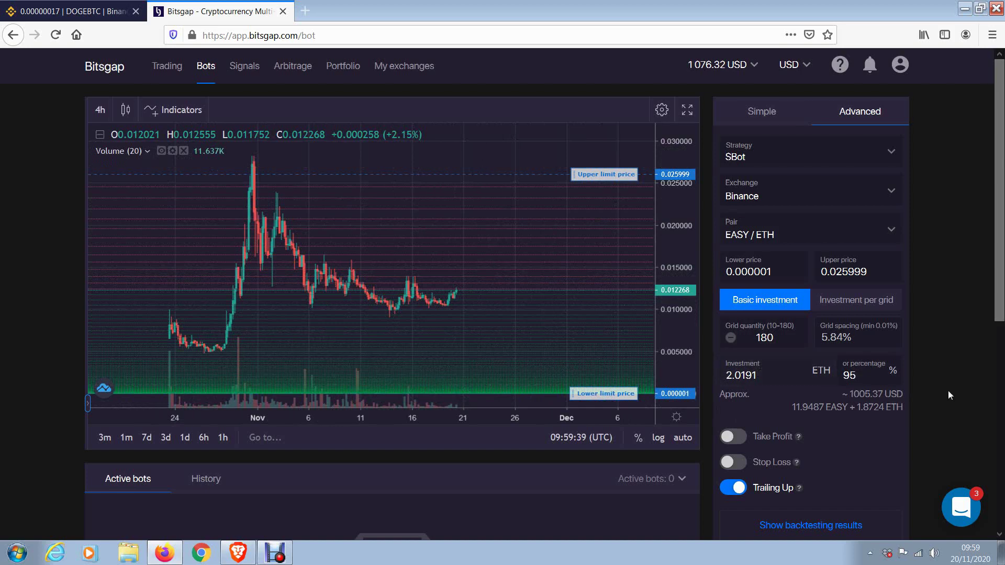
Check the minimum ETH balance required to start the EASY/ETH bot with the current price range and grid settings
scroll(947, 381, down, 4)
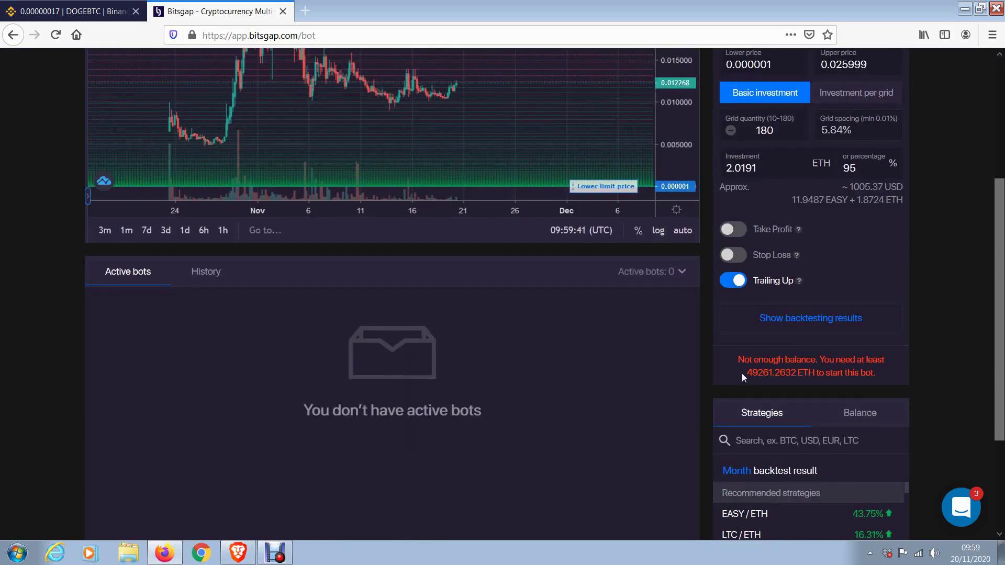
drag(743, 374, 763, 380)
click(934, 319)
scroll(954, 324, up, 4)
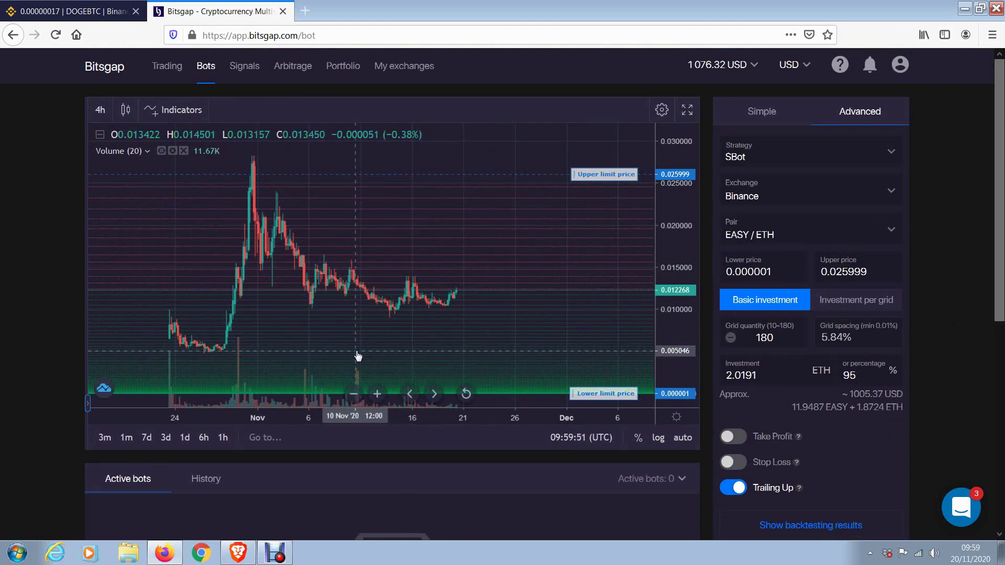
Narrow the EASY/ETH range to a lower limit price of 0.004968 and an upper limit price of 0.016551, and check the required balance
drag(615, 394, 615, 352)
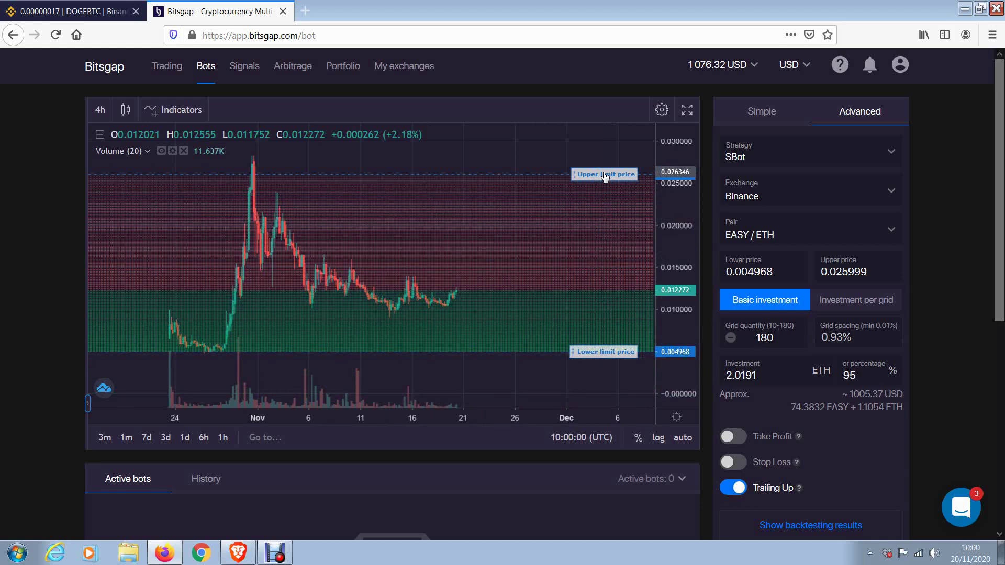
drag(605, 177, 608, 255)
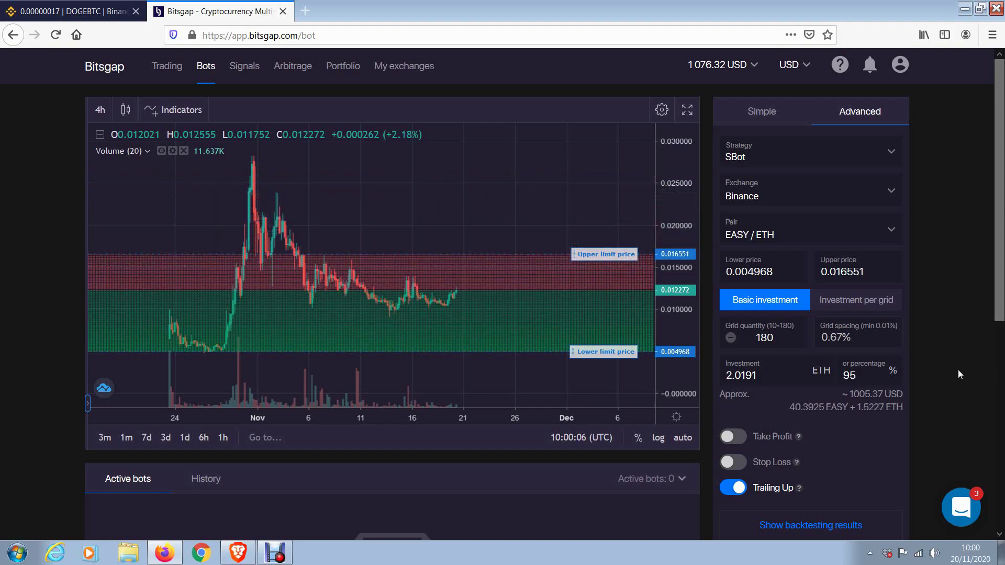
scroll(947, 369, down, 5)
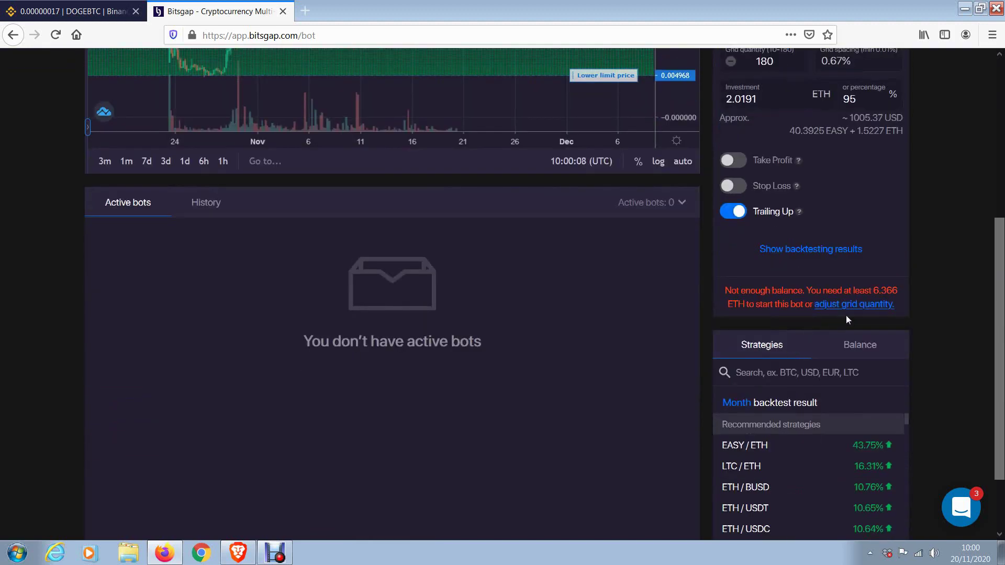
scroll(909, 293, up, 5)
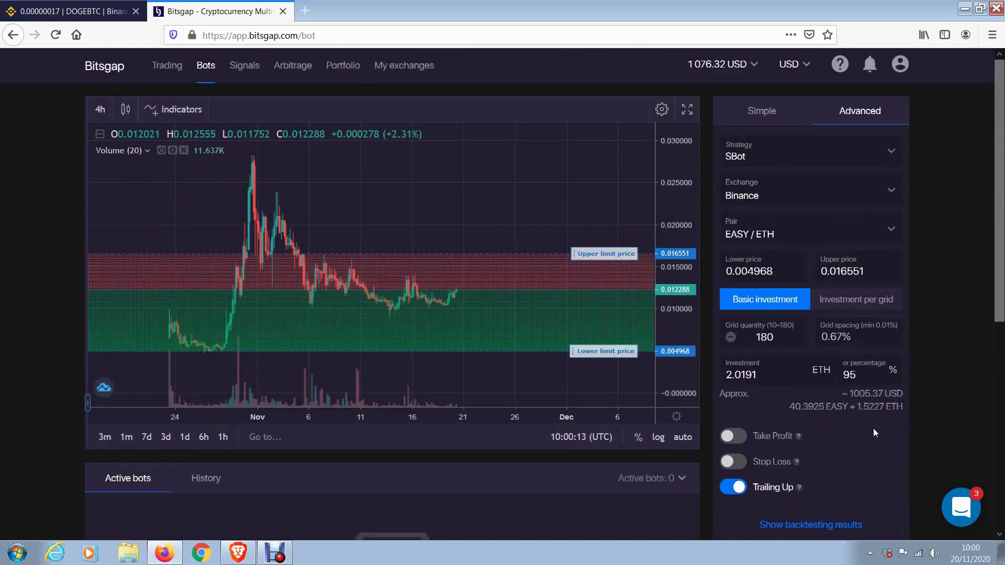
Apply the suggested grid quantity adjustment so the EASY/ETH bot uses 56 grids
scroll(873, 428, down, 4)
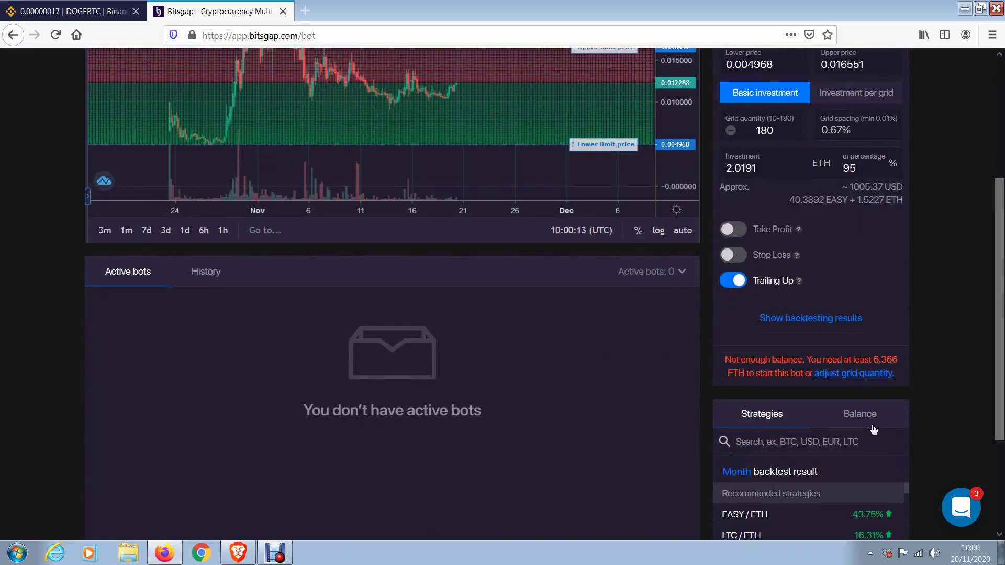
click(857, 380)
scroll(906, 312, up, 1)
scroll(906, 312, up, 3)
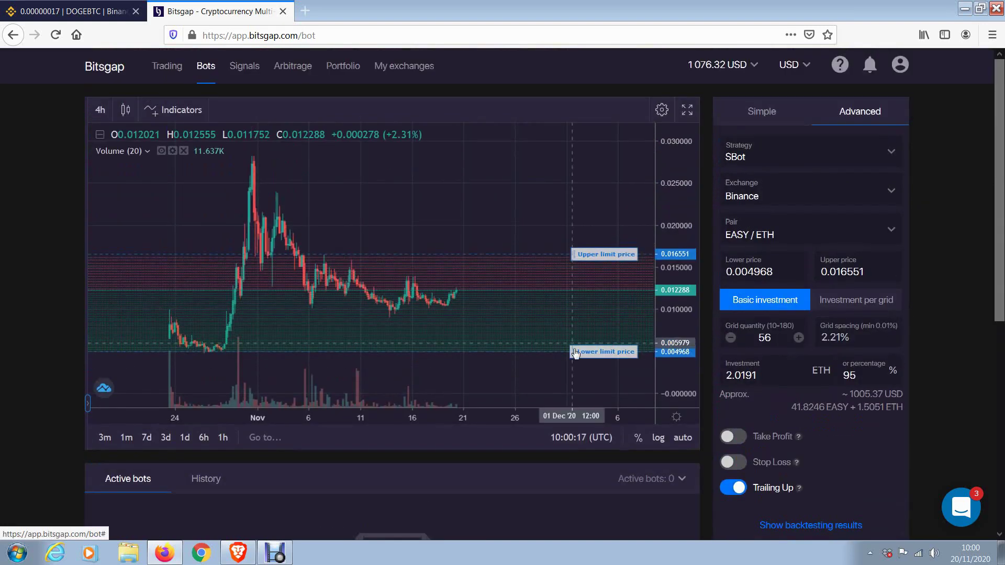
Compare recent EASY/ETH prices with the grid range and raise the lower limit price to 0.008388
scroll(534, 312, up, 2)
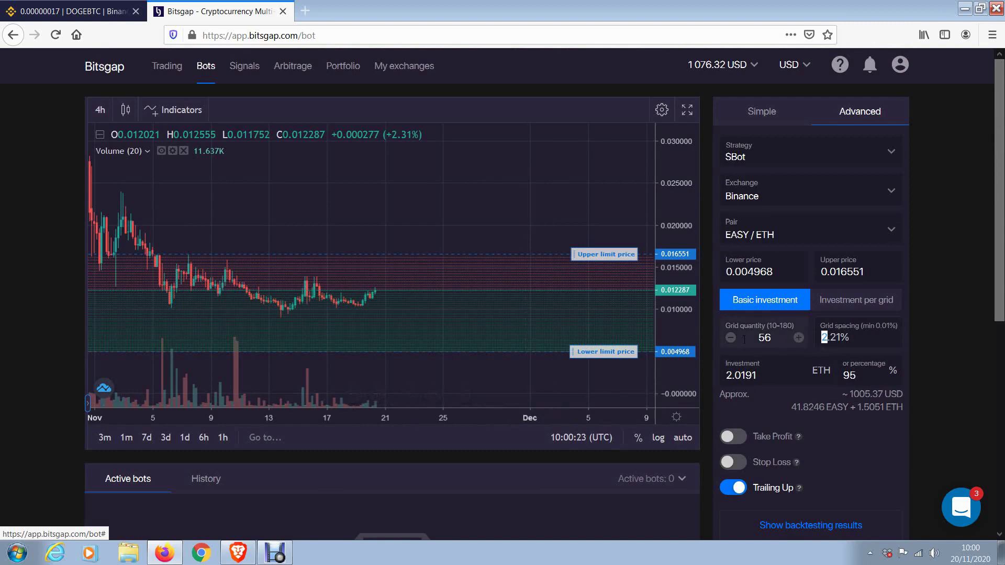
scroll(350, 230, up, 2)
drag(350, 230, 623, 202)
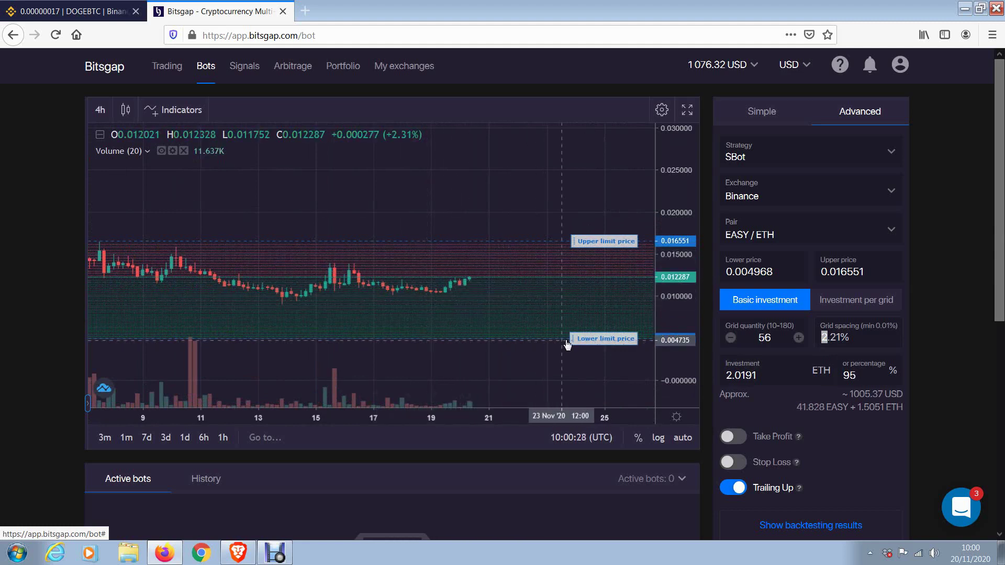
scroll(569, 342, down, 3)
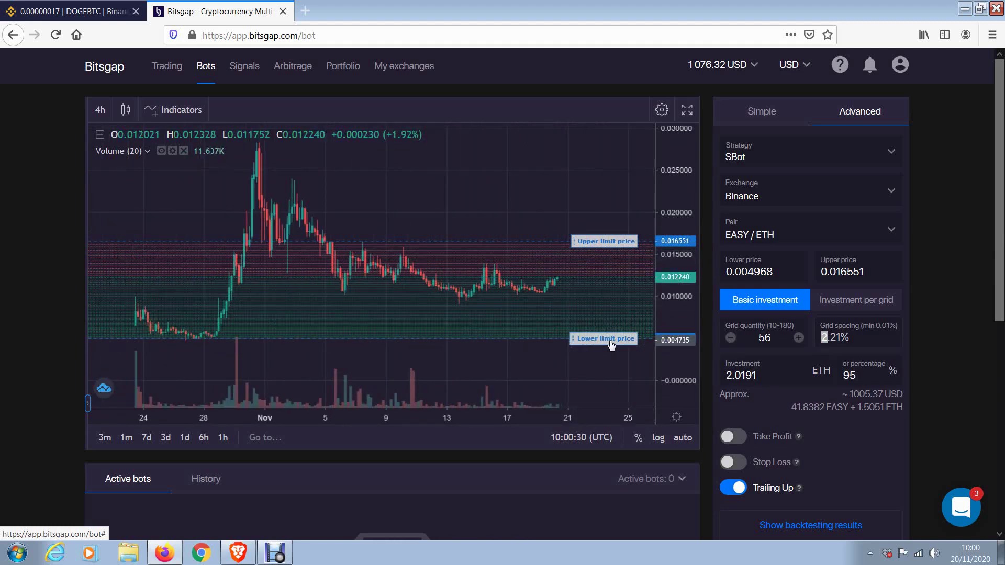
drag(611, 339, 612, 312)
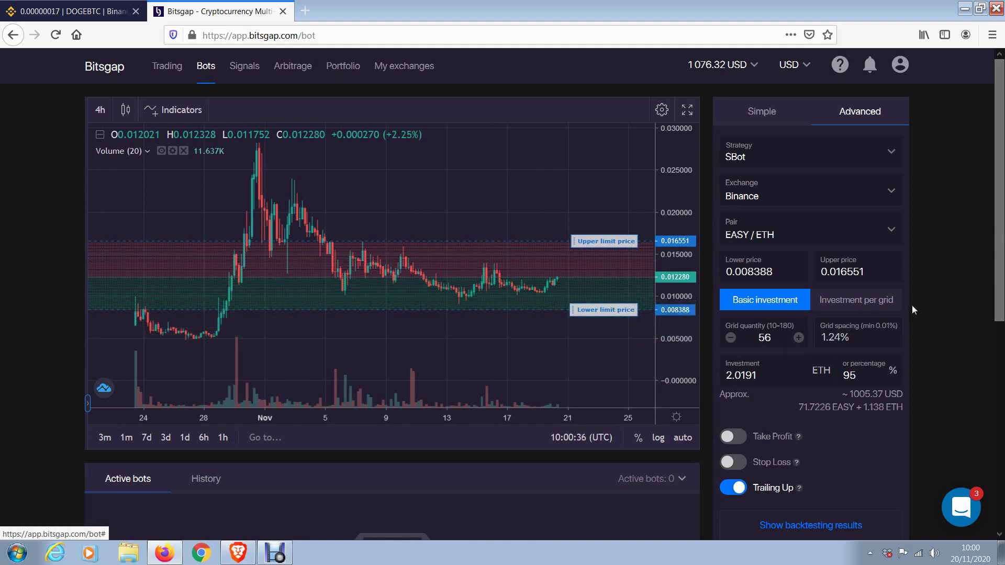
scroll(916, 302, down, 6)
scroll(918, 301, up, 6)
Reduce the EASY/ETH upper limit price to 0.014685 and compare the range with the recent four-hour candles
scroll(529, 309, up, 2)
scroll(503, 326, up, 4)
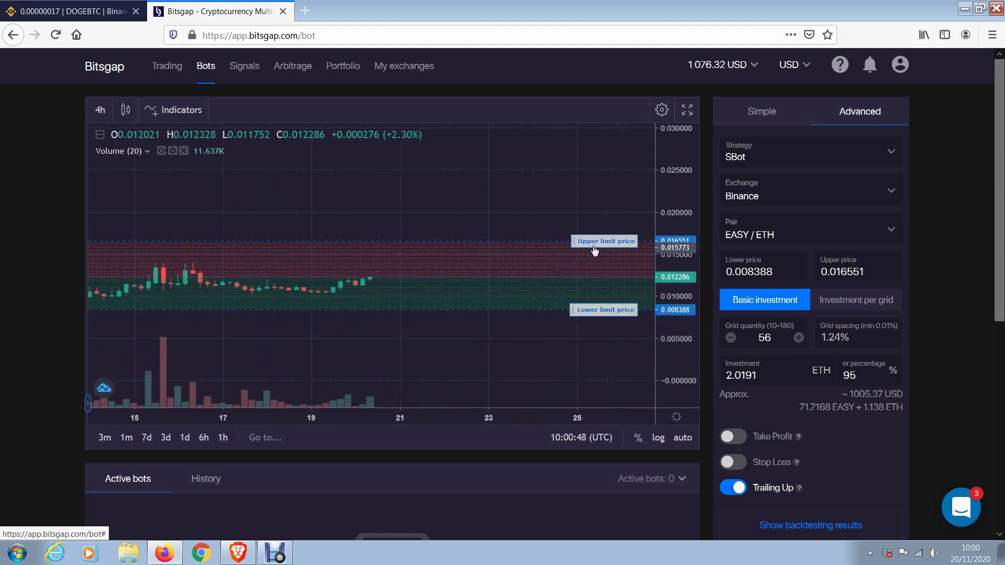
drag(596, 241, 597, 257)
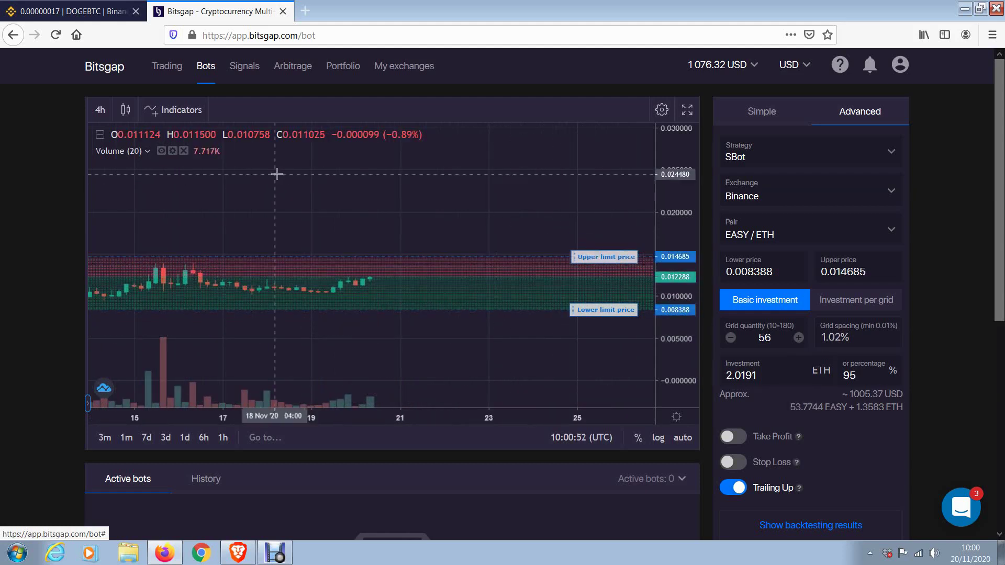
drag(276, 170, 477, 209)
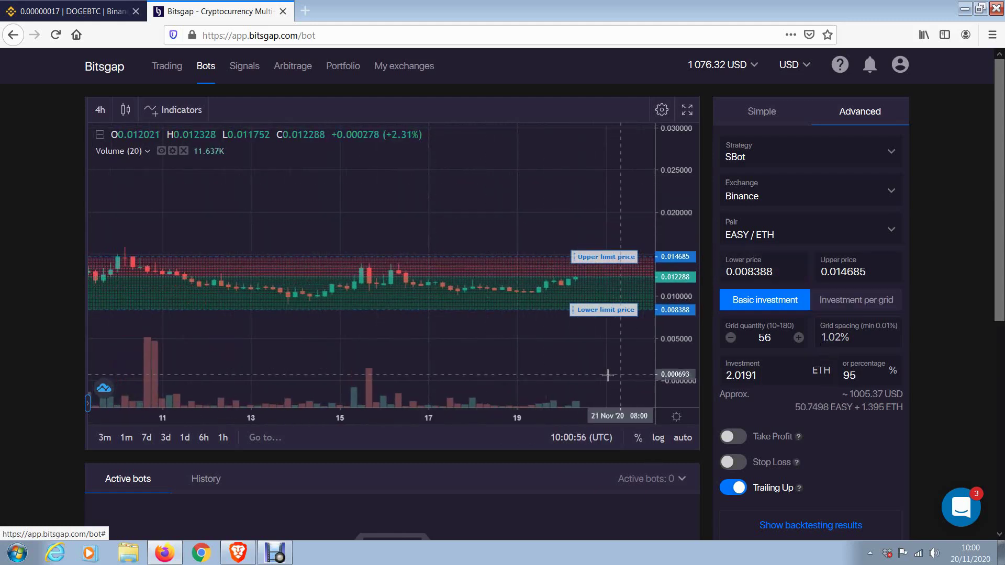
scroll(570, 373, down, 3)
scroll(570, 373, up, 3)
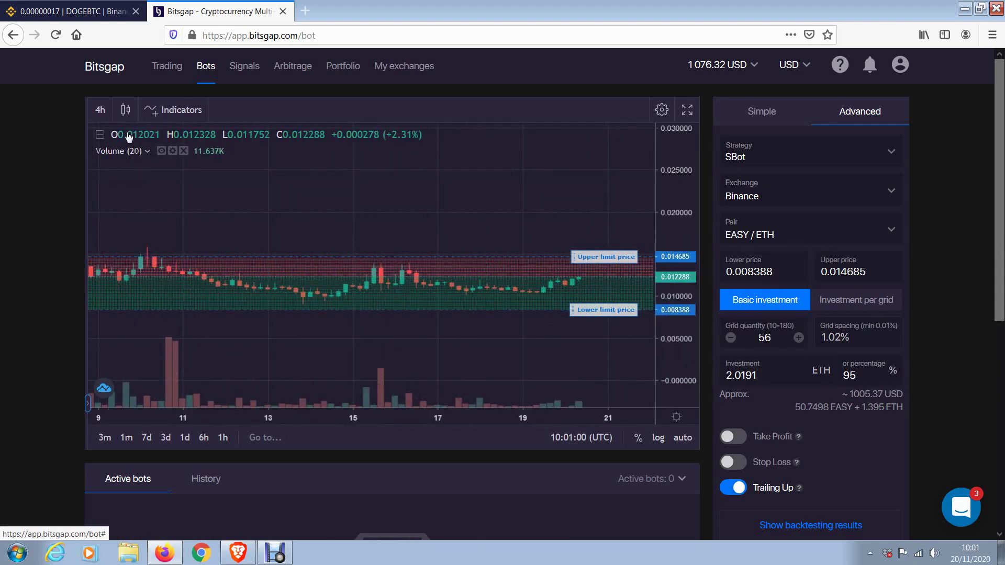
Set the EASY/ETH chart interval to 15 minutes and examine the past days' price swings against both limit prices
click(109, 111)
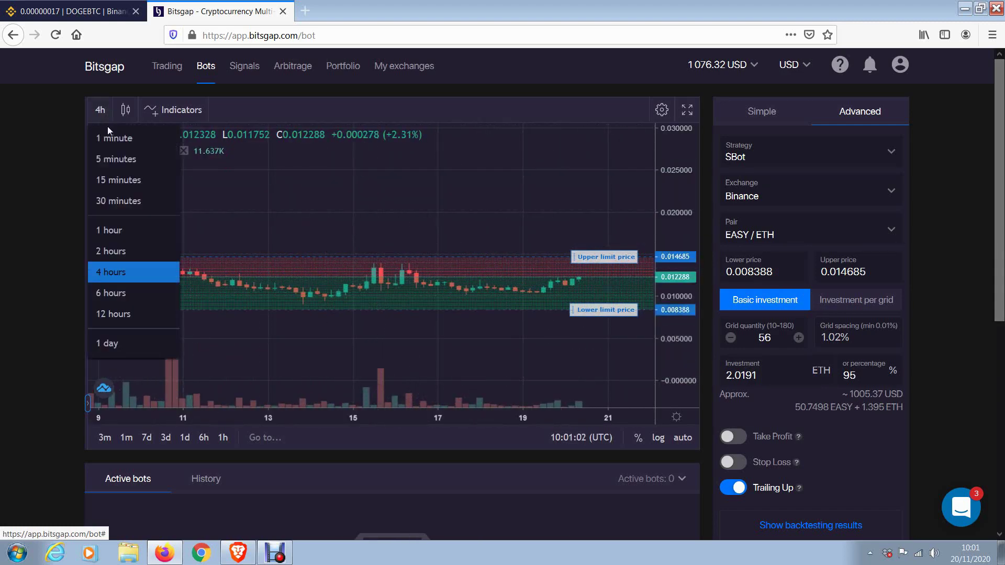
click(117, 176)
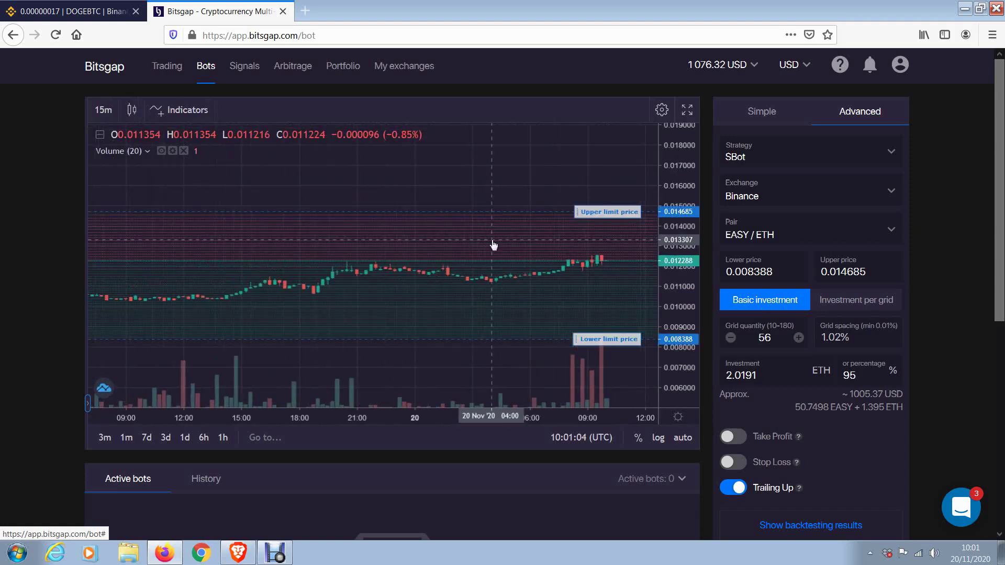
scroll(476, 307, down, 5)
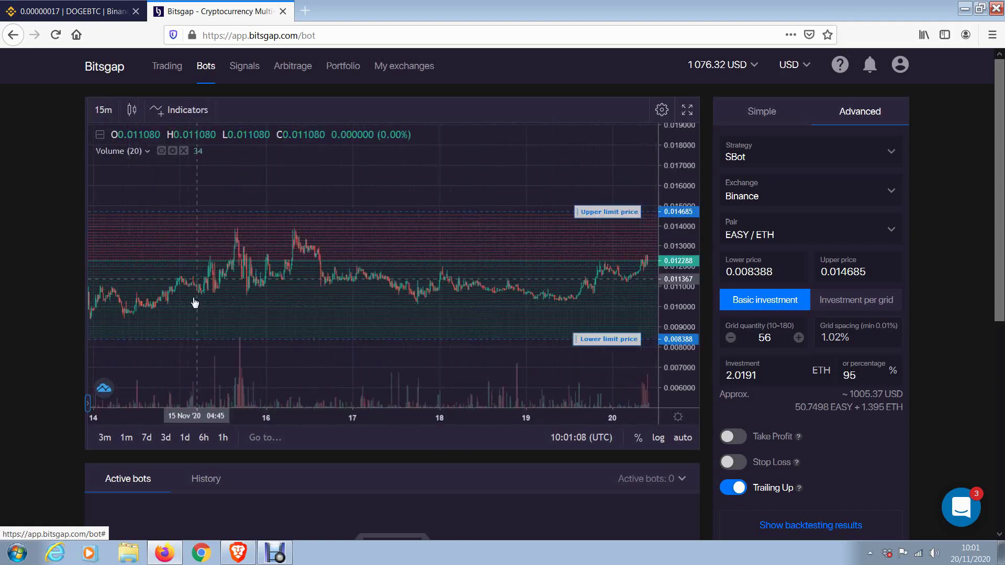
scroll(314, 315, down, 5)
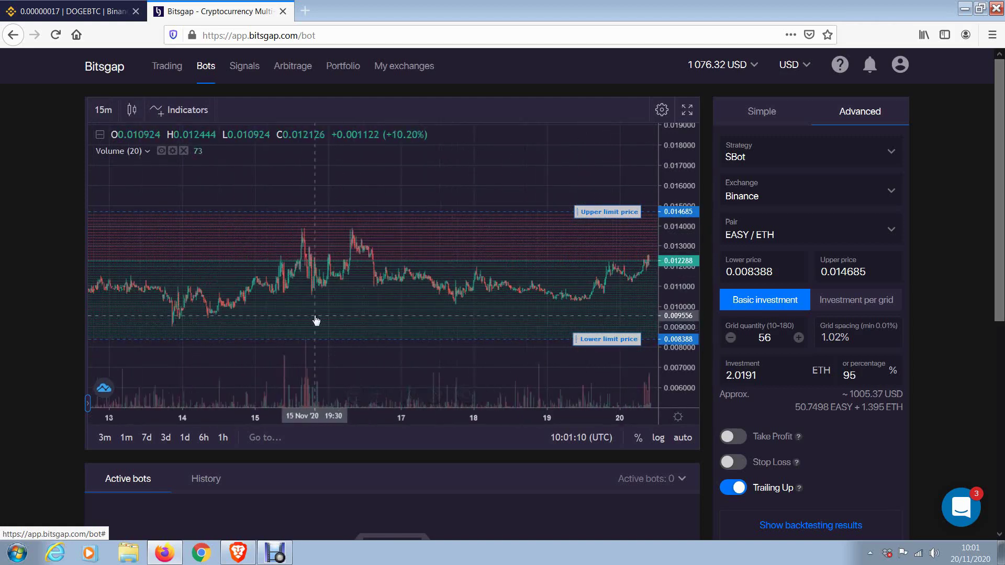
scroll(419, 293, up, 5)
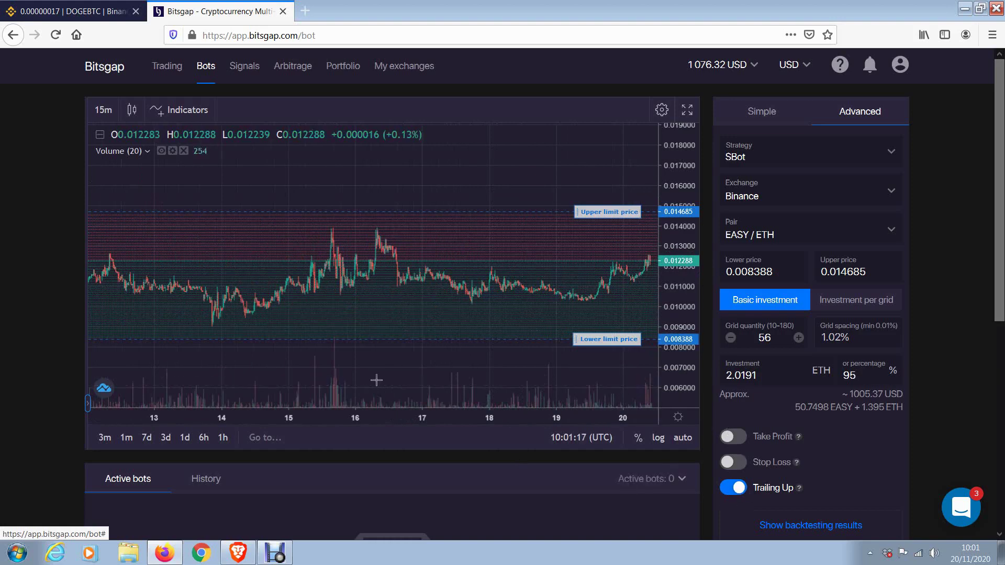
scroll(526, 274, up, 2)
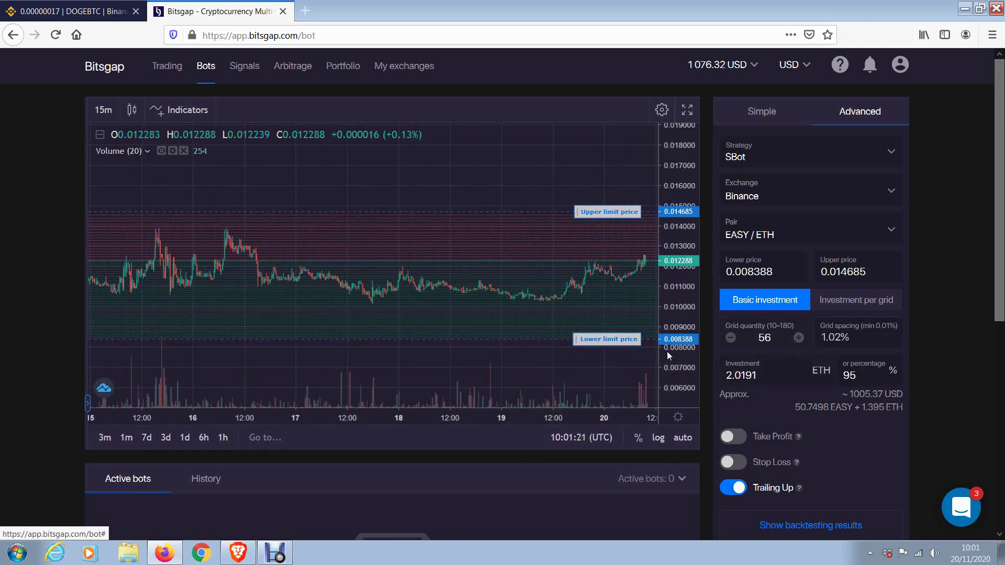
scroll(524, 353, down, 1)
scroll(592, 352, down, 2)
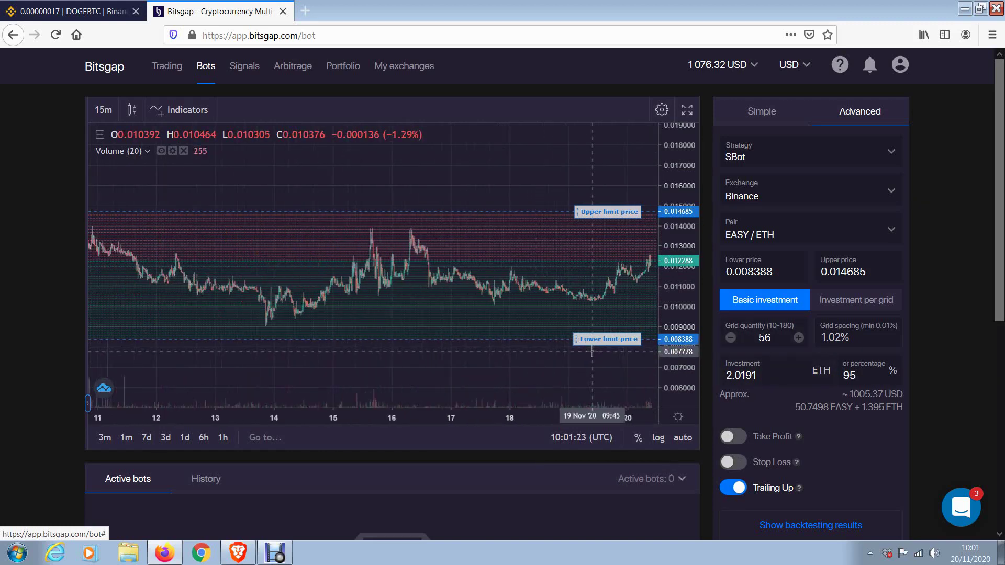
scroll(592, 352, down, 1)
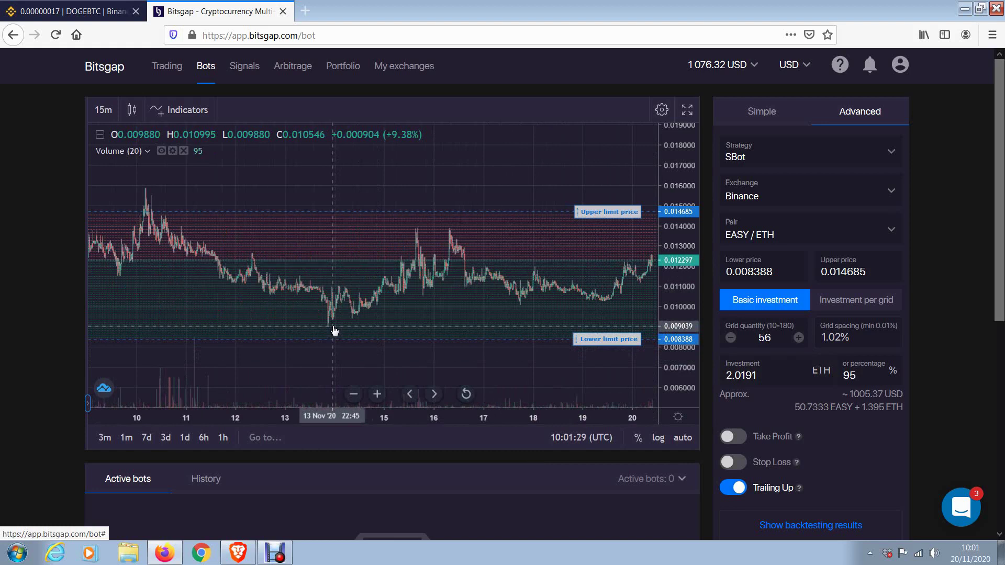
drag(520, 159, 324, 164)
drag(616, 346, 616, 349)
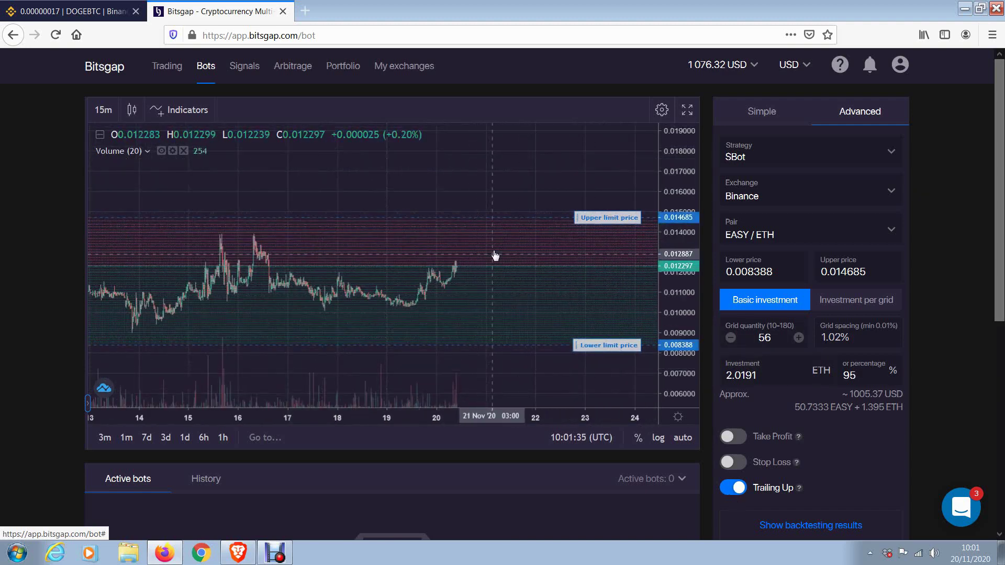
scroll(485, 360, up, 3)
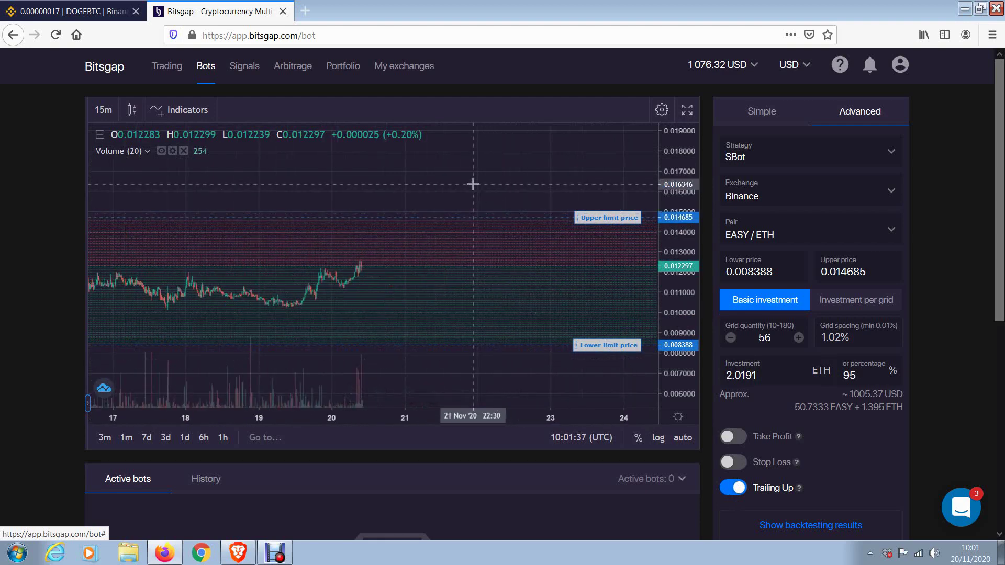
Check the latest EASY/ETH prices against the grid limits, review the grid quantity and investment, and start the bot
scroll(460, 329, up, 3)
scroll(459, 329, up, 2)
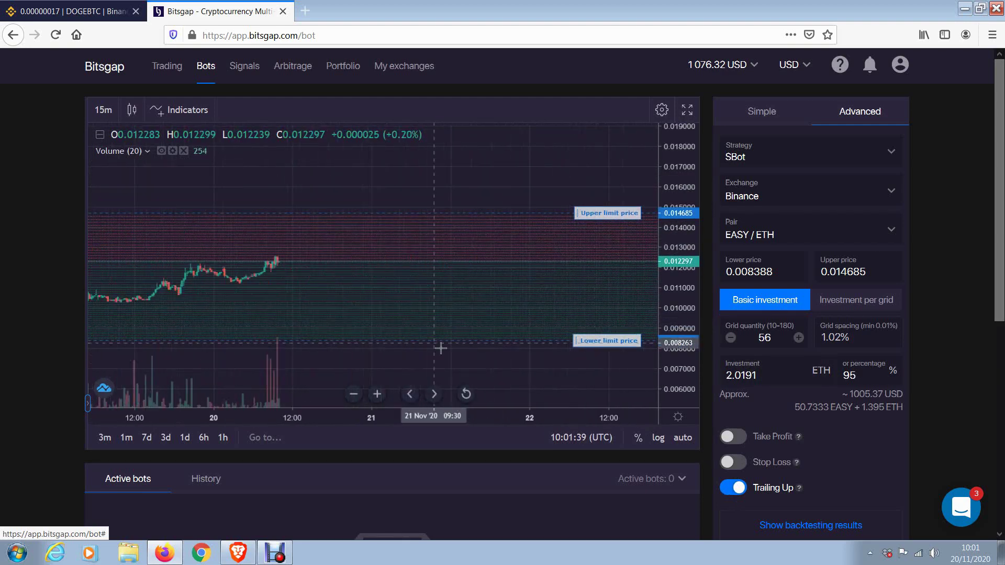
scroll(809, 331, down, 2)
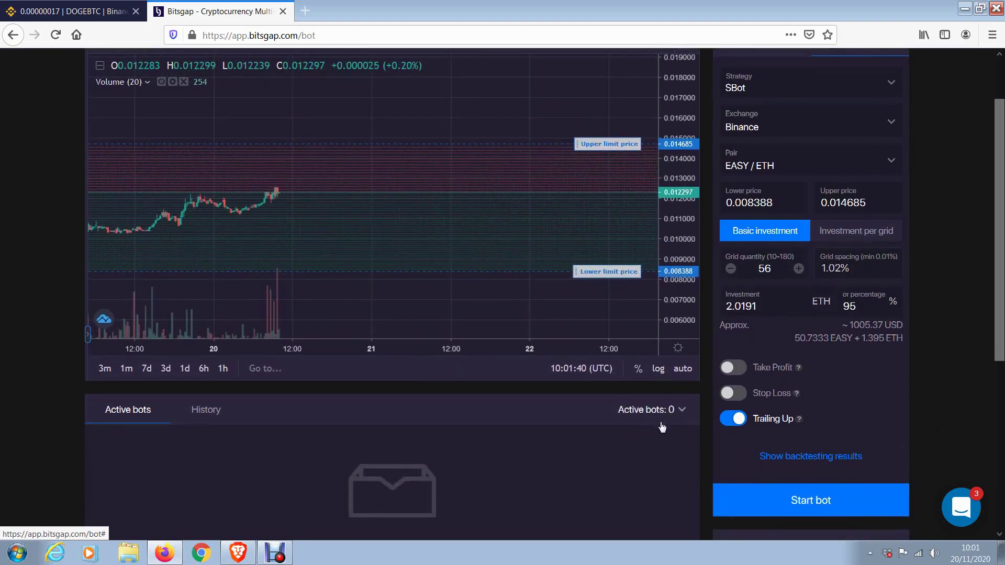
click(810, 505)
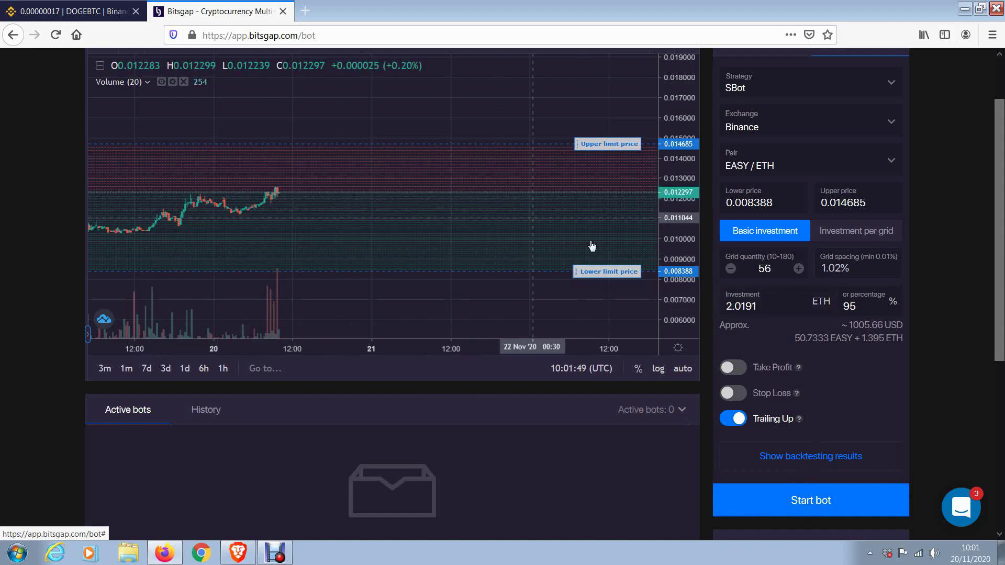
scroll(209, 131, up, 2)
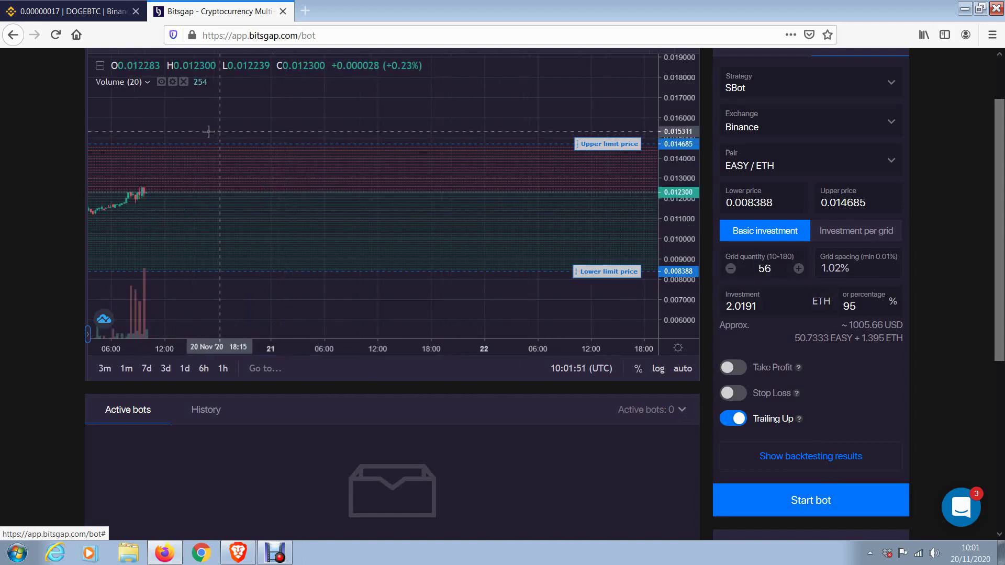
drag(209, 132, 465, 135)
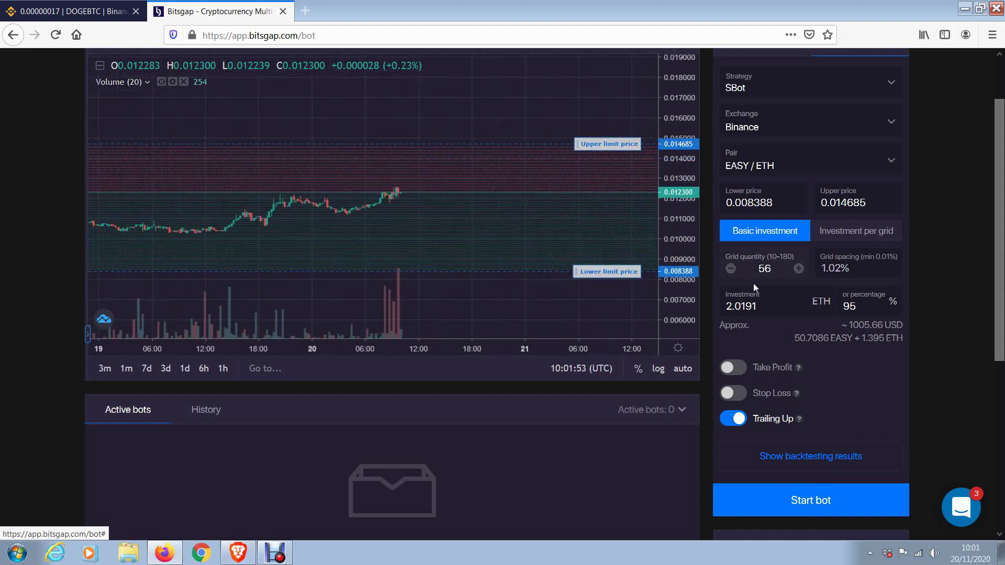
drag(772, 268, 764, 268)
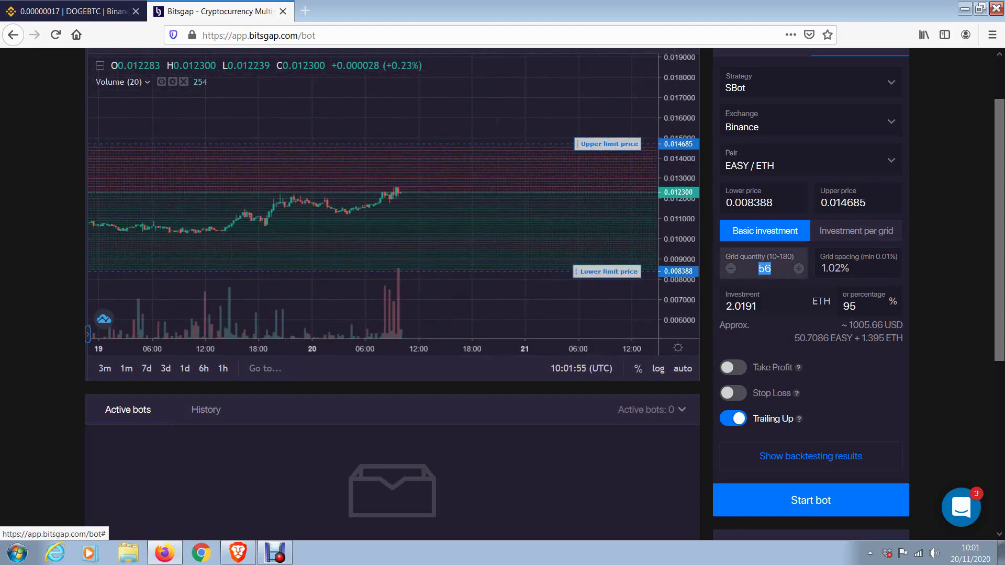
click(749, 300)
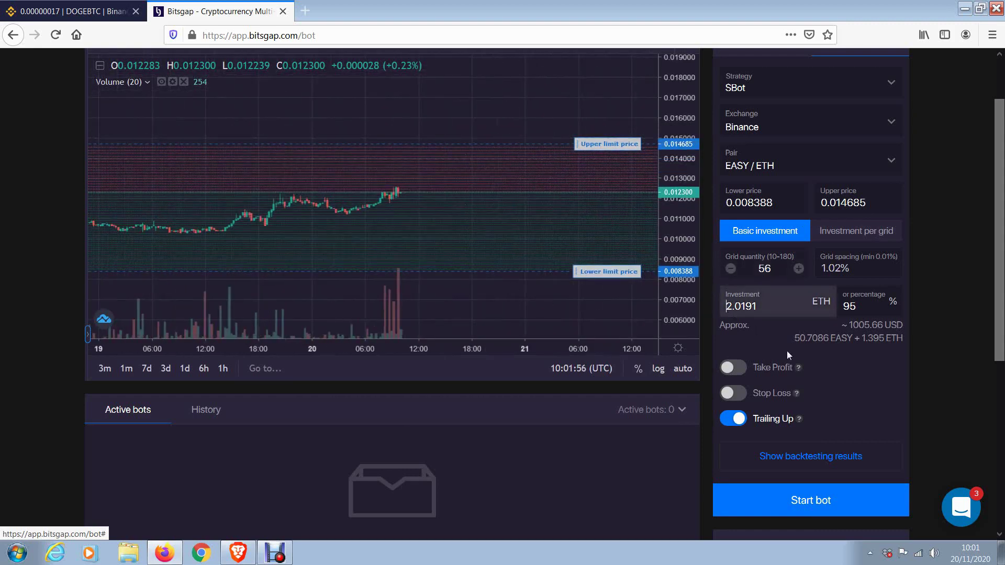
click(821, 502)
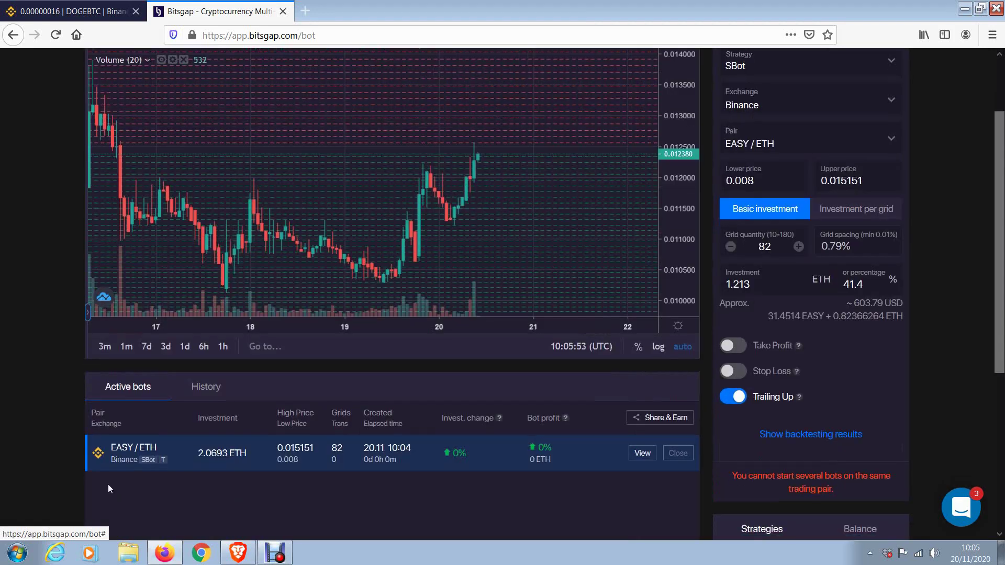
Review the active EASY/ETH bot's investment, price range, grids and elapsed time, and compare its grid with the price chart
scroll(108, 485, down, 3)
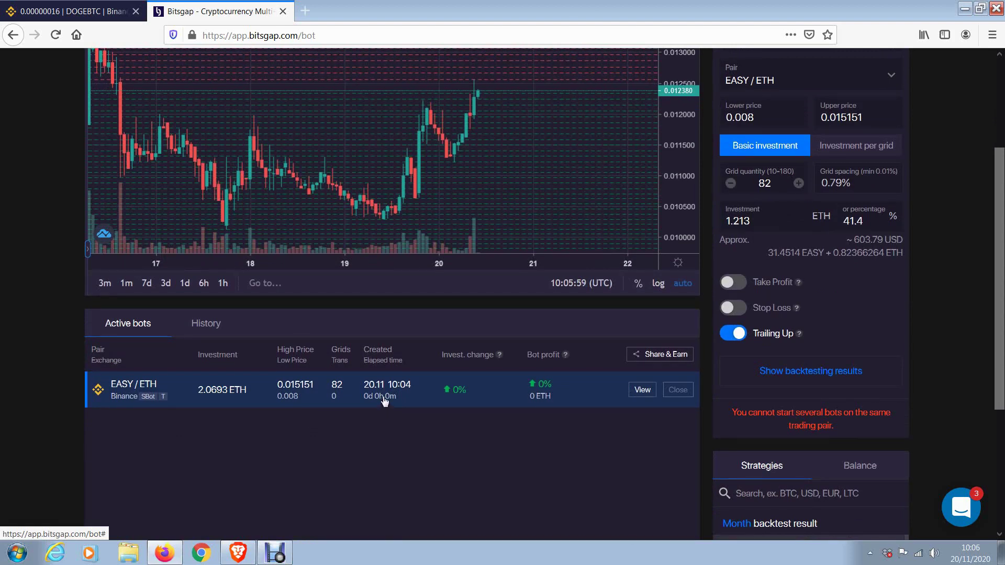
scroll(466, 335, up, 2)
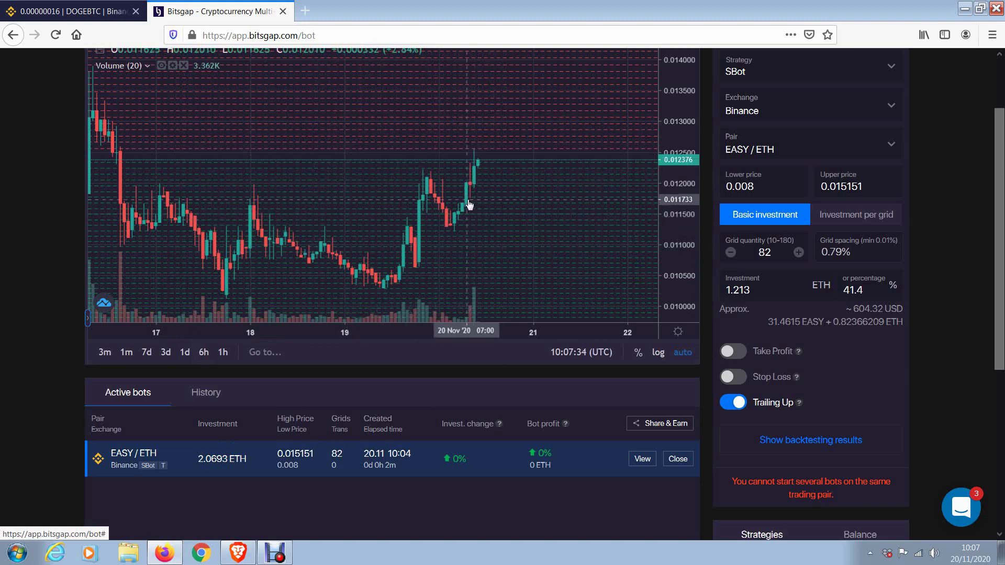
scroll(469, 204, down, 3)
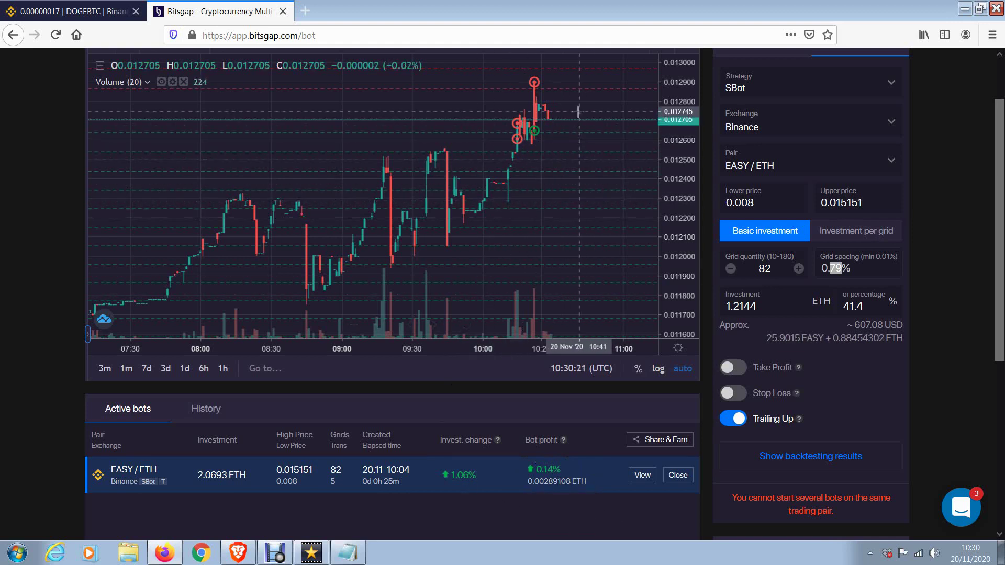
Examine the EASY/ETH bot's executed buy and sell markers and the earlier price swings across its grid lines
drag(578, 111, 429, 148)
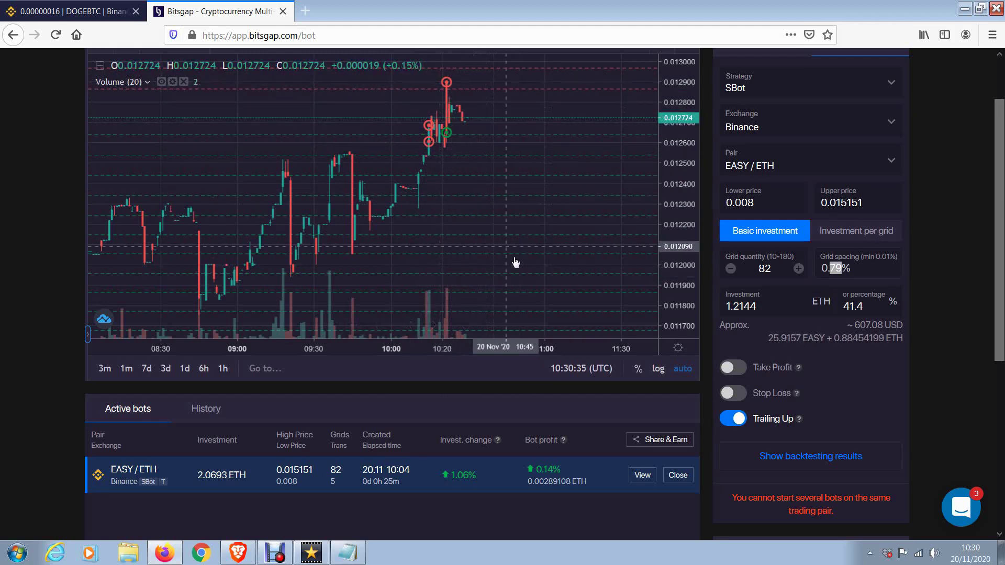
scroll(518, 131, down, 3)
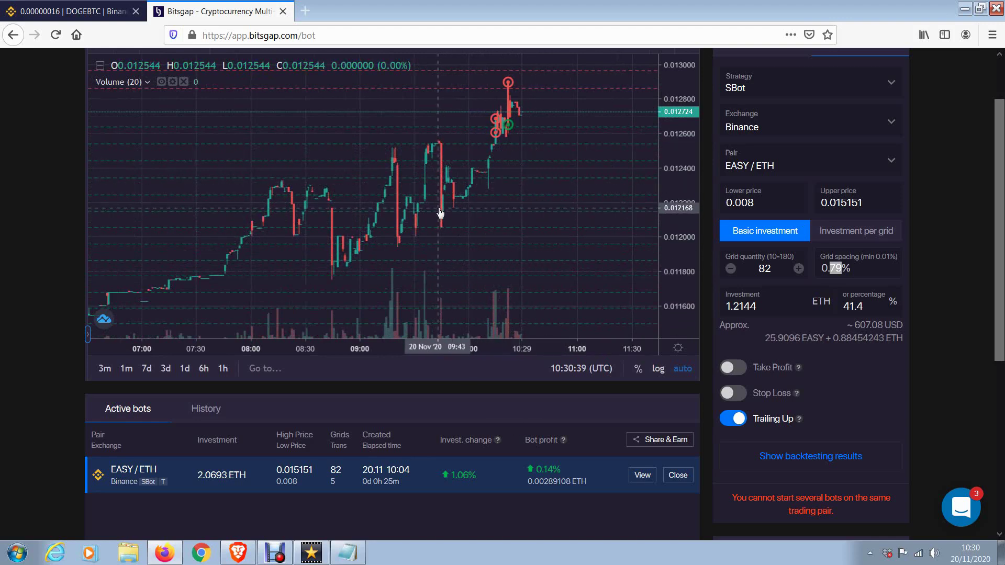
scroll(516, 220, down, 5)
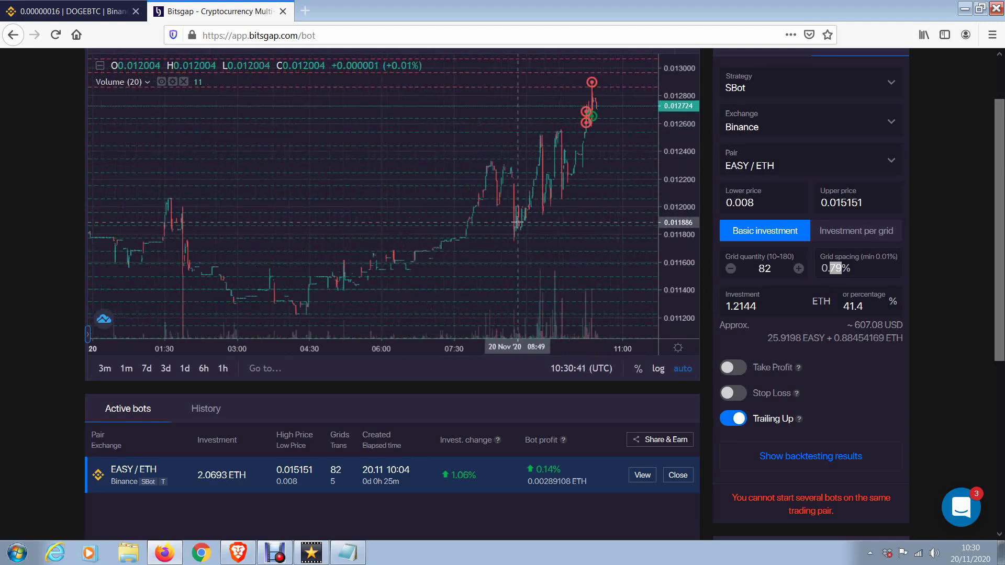
scroll(502, 228, down, 1)
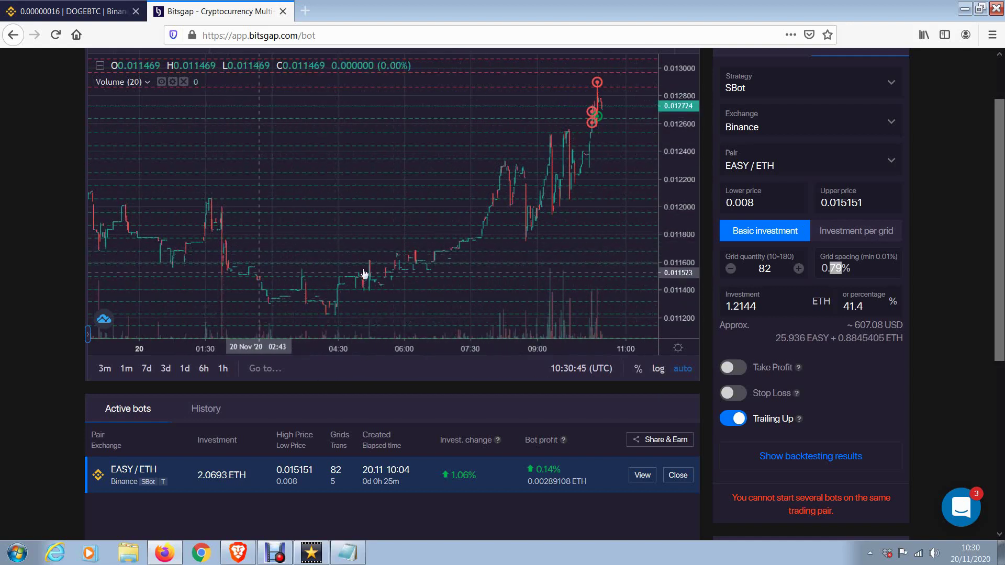
drag(489, 99, 430, 105)
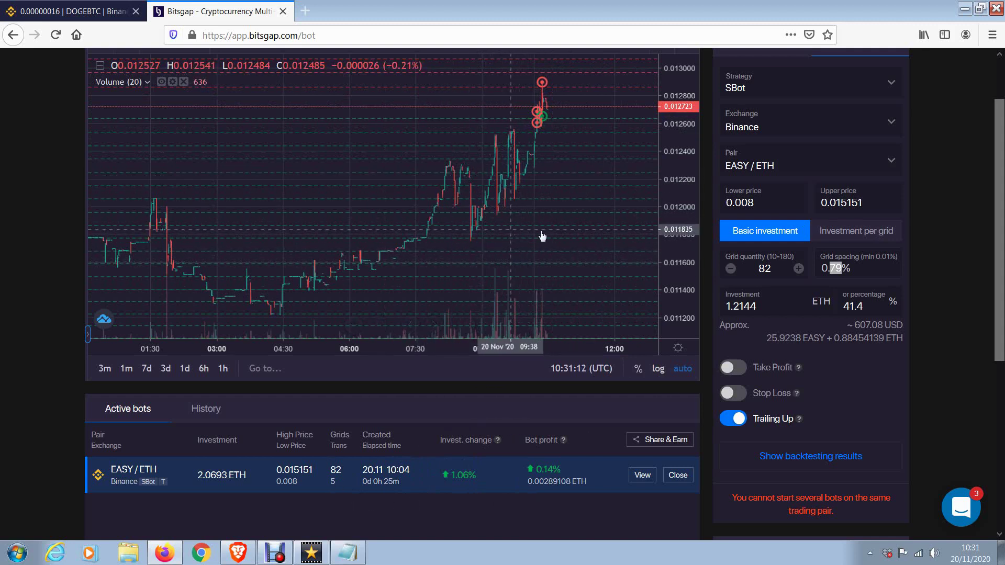
mouse_move(518, 477)
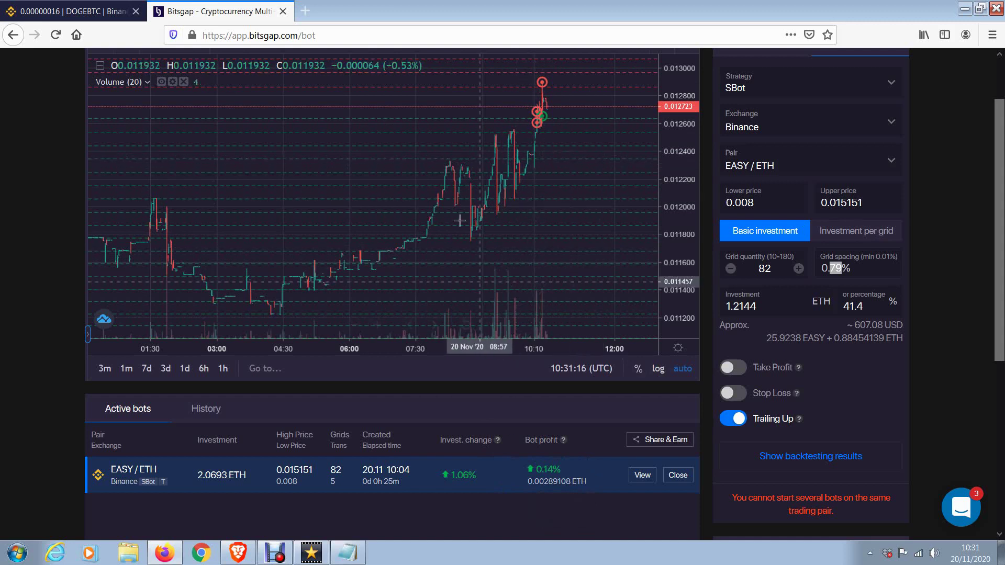
drag(566, 99, 476, 108)
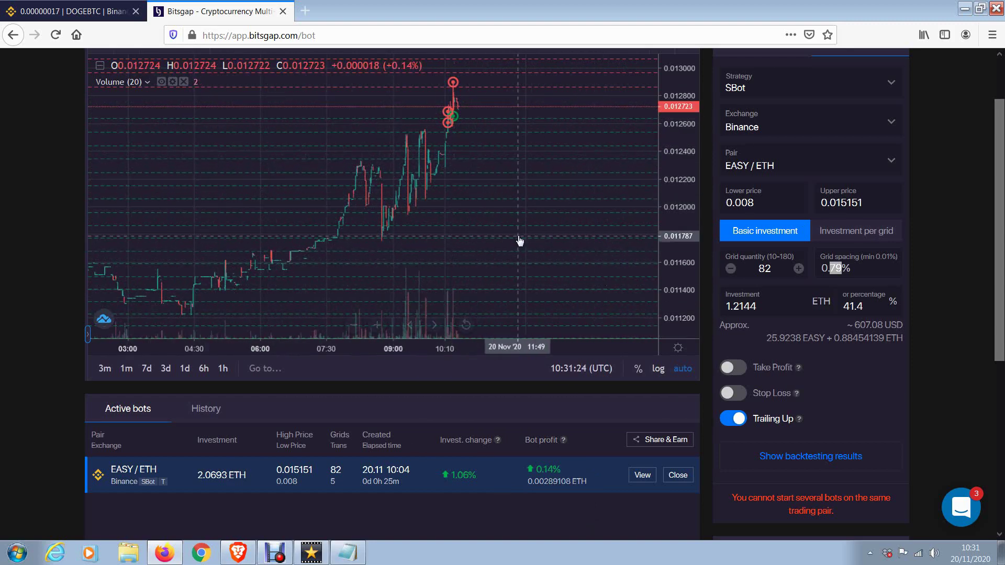
scroll(514, 246, down, 5)
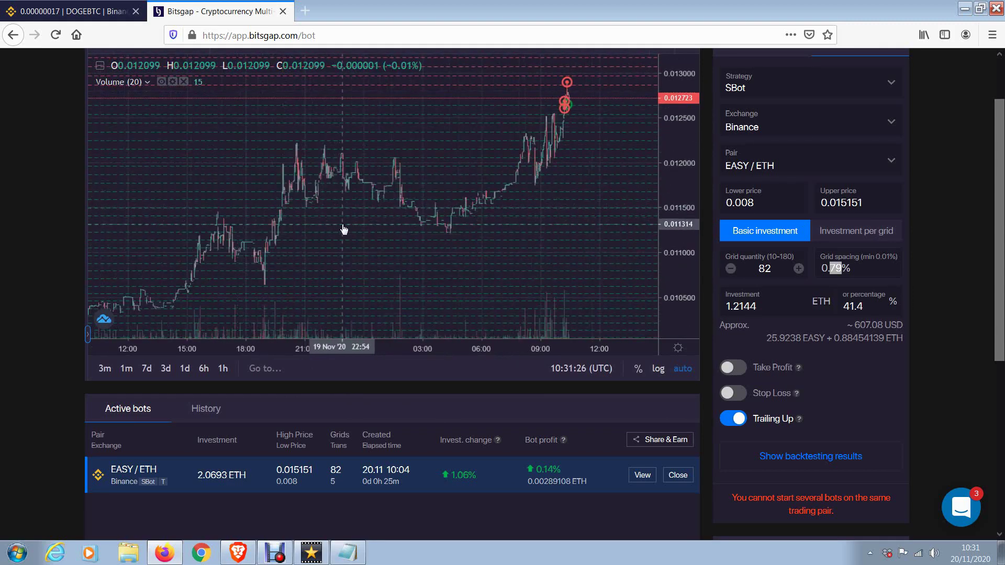